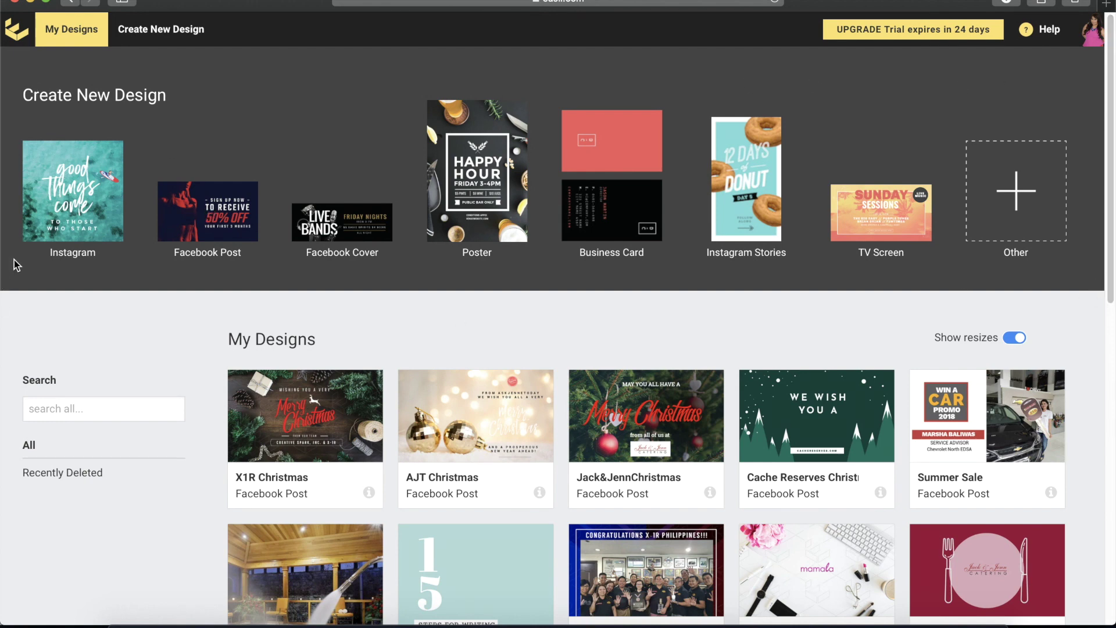
Step: Show templates in the Facebook Post size and search them for 'new'
left_click(222, 220)
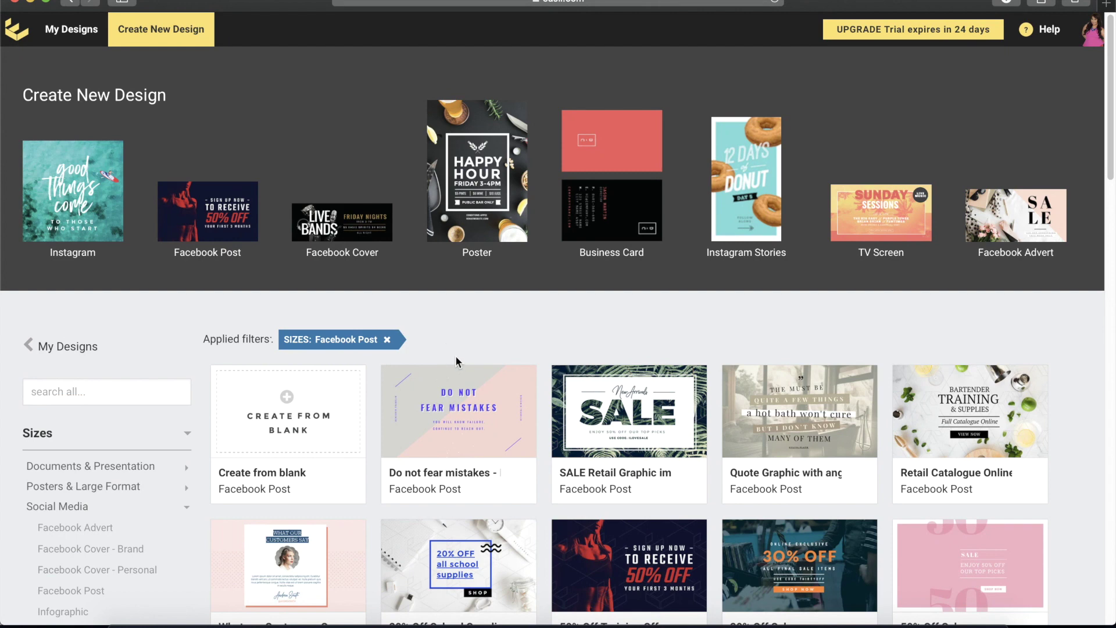
left_click(110, 391)
type("new")
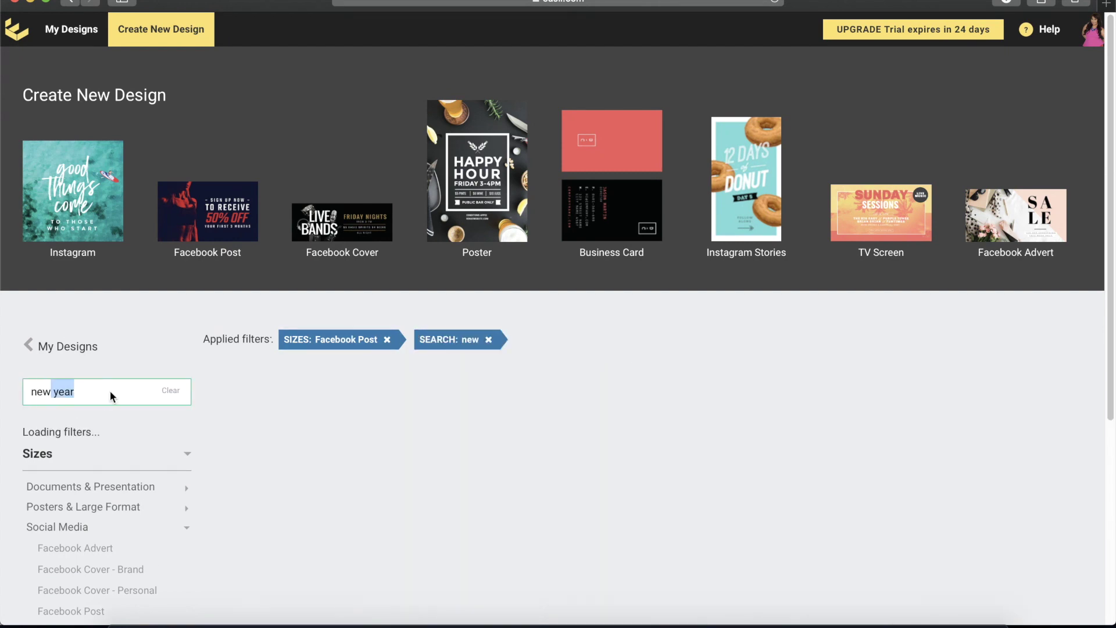
key("BackSpace")
key("BackSpace")
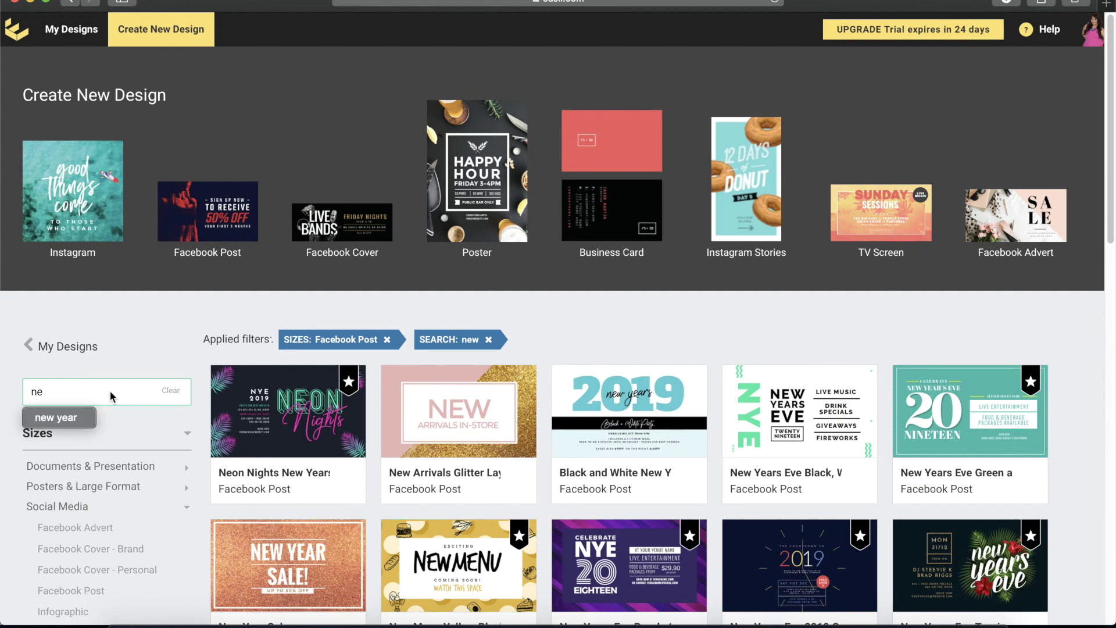
type("w year")
Step: Browse the 'new' results, trimming the search term, to locate the Glitter Ball template
scroll(365, 421, "down", 2)
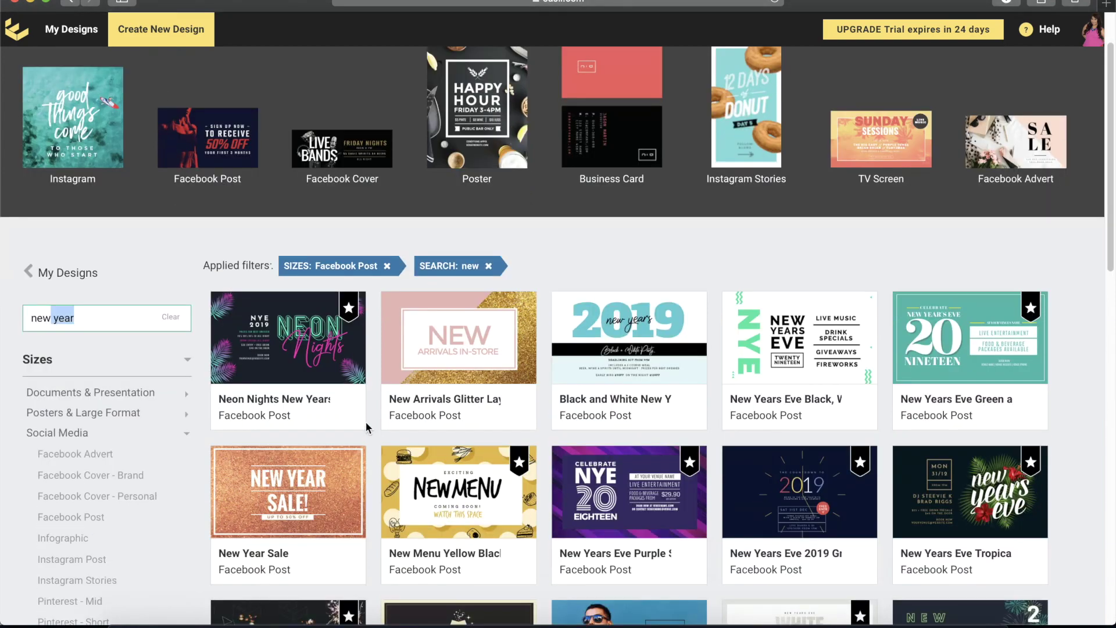
scroll(366, 421, "down", 2)
scroll(505, 417, "down", 2)
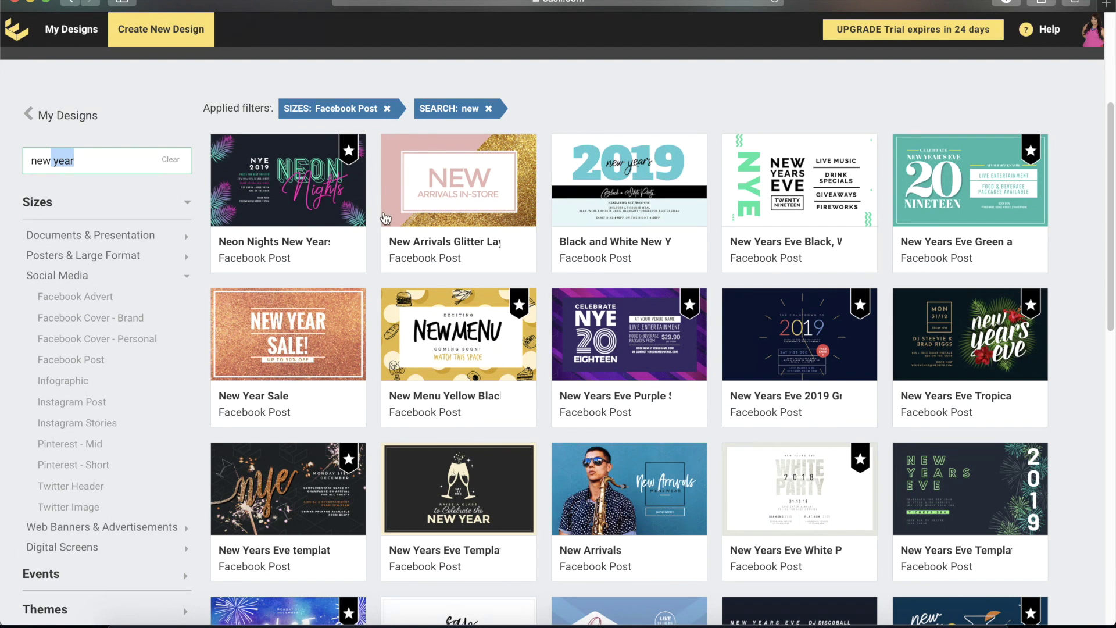
scroll(384, 218, "down", 1)
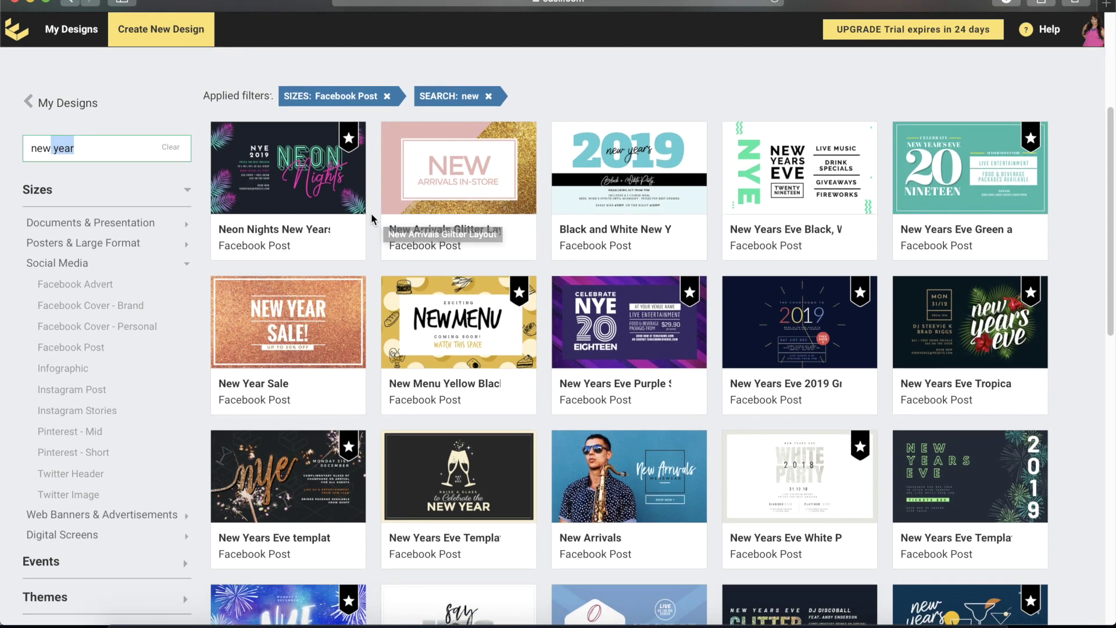
scroll(372, 215, "down", 1)
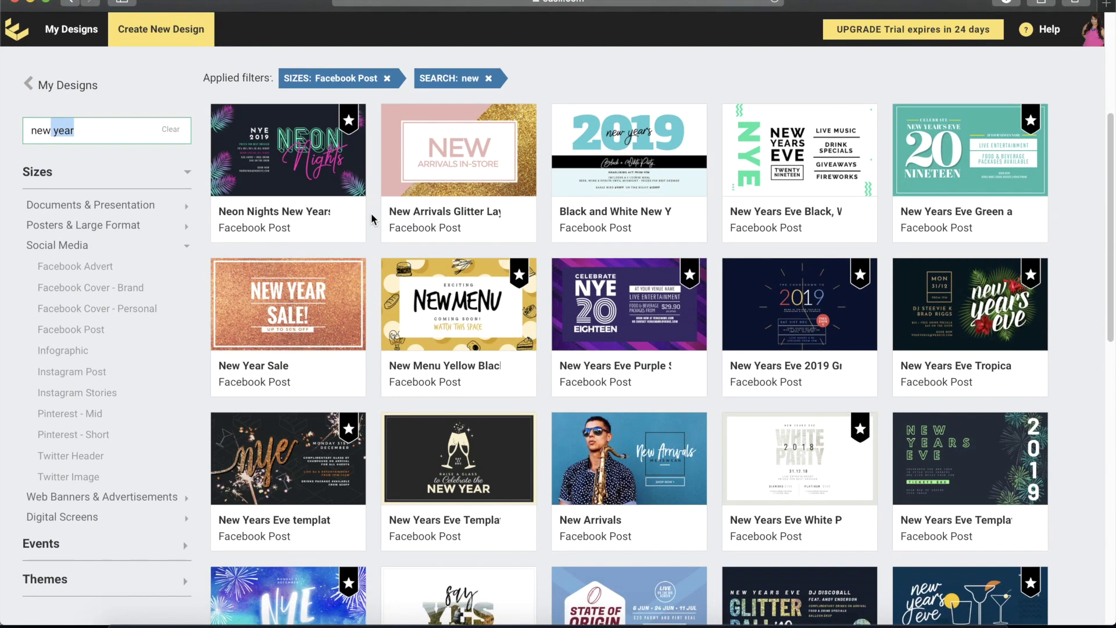
scroll(372, 216, "down", 2)
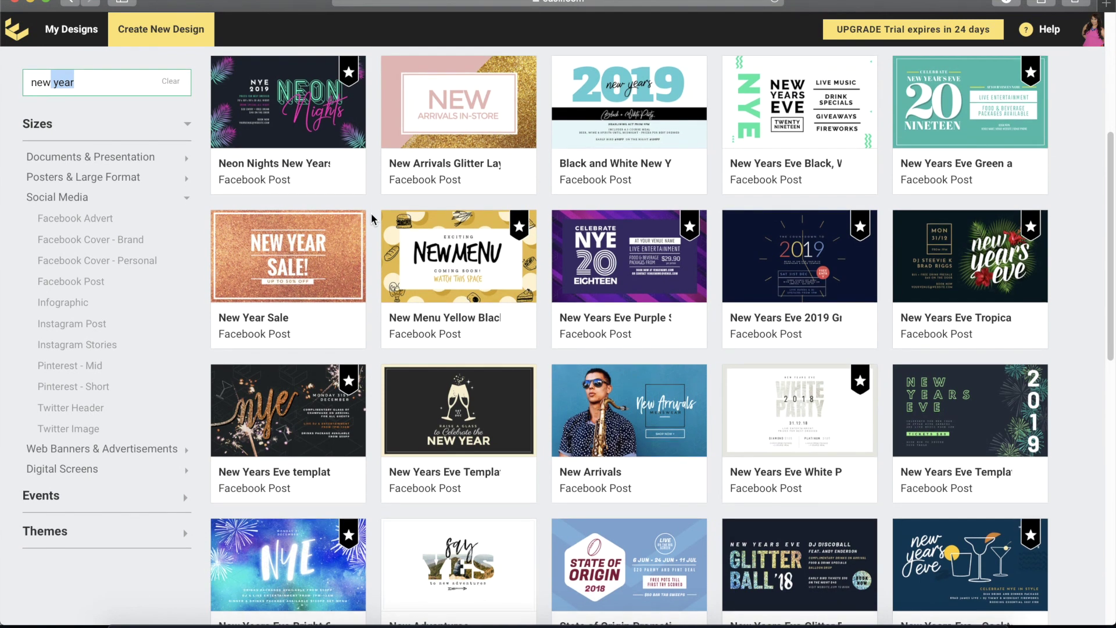
scroll(371, 214, "down", 1)
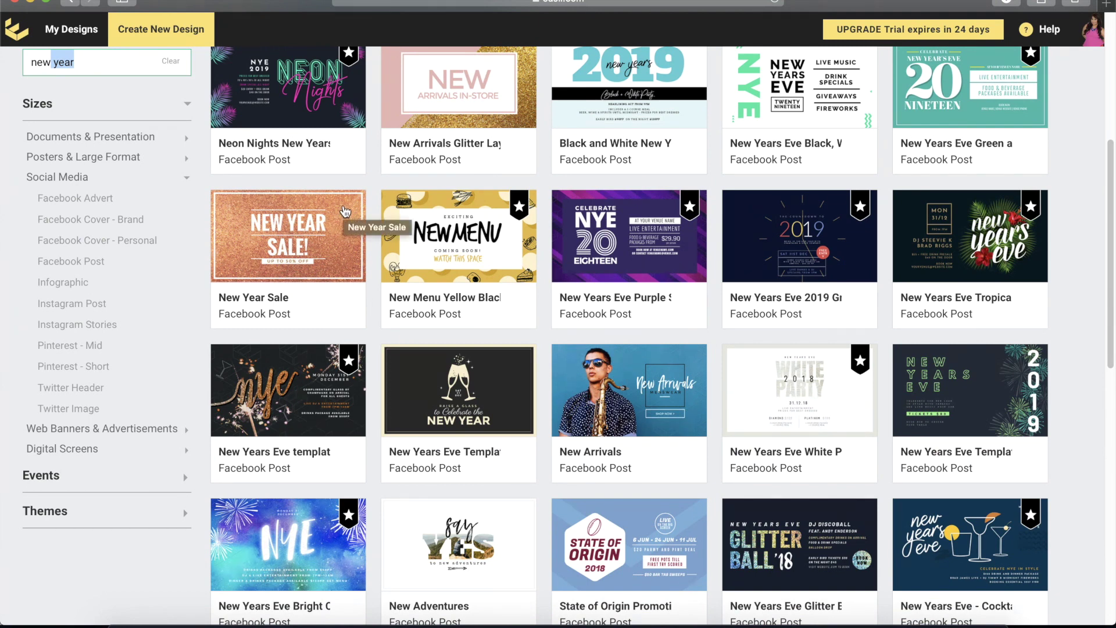
scroll(221, 142, "up", 2)
left_click(90, 97)
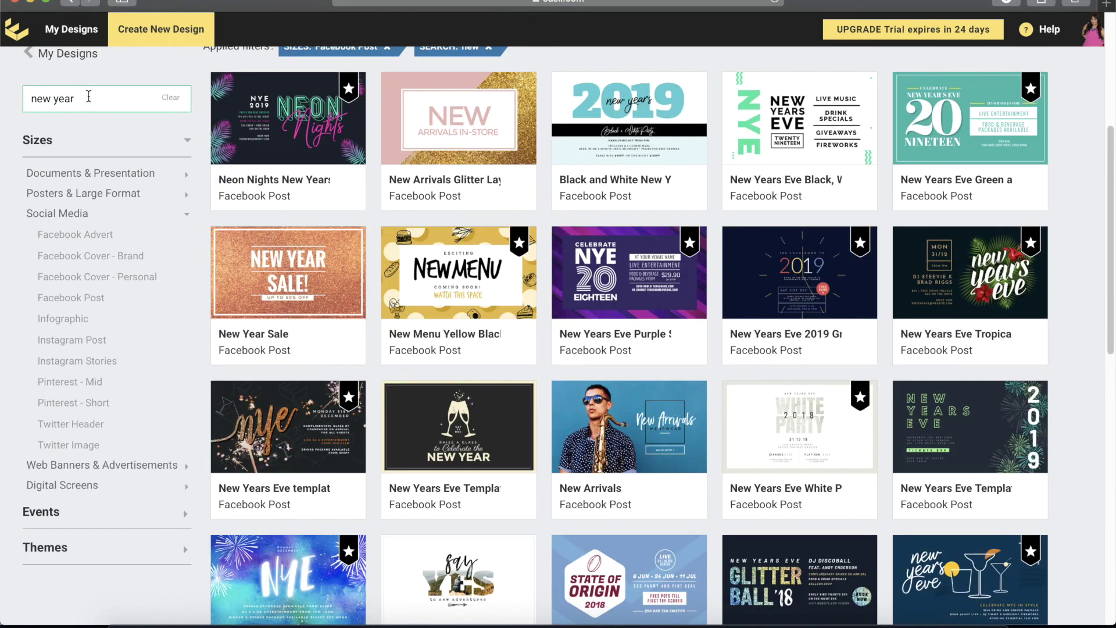
key("BackSpace")
key("BackSpace")
key("BackSpace")
key("BackSpace")
key("BackSpace")
scroll(1072, 360, "down", 2)
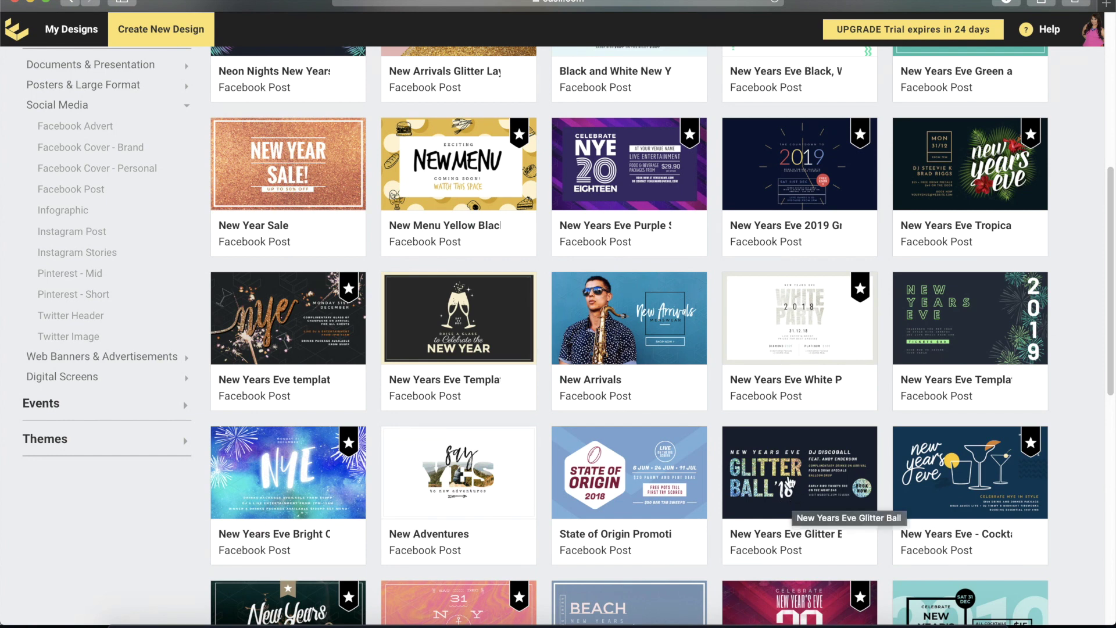
Step: Open the New Years Eve Glitter Ball template in the editor and duplicate its page
left_click(789, 481)
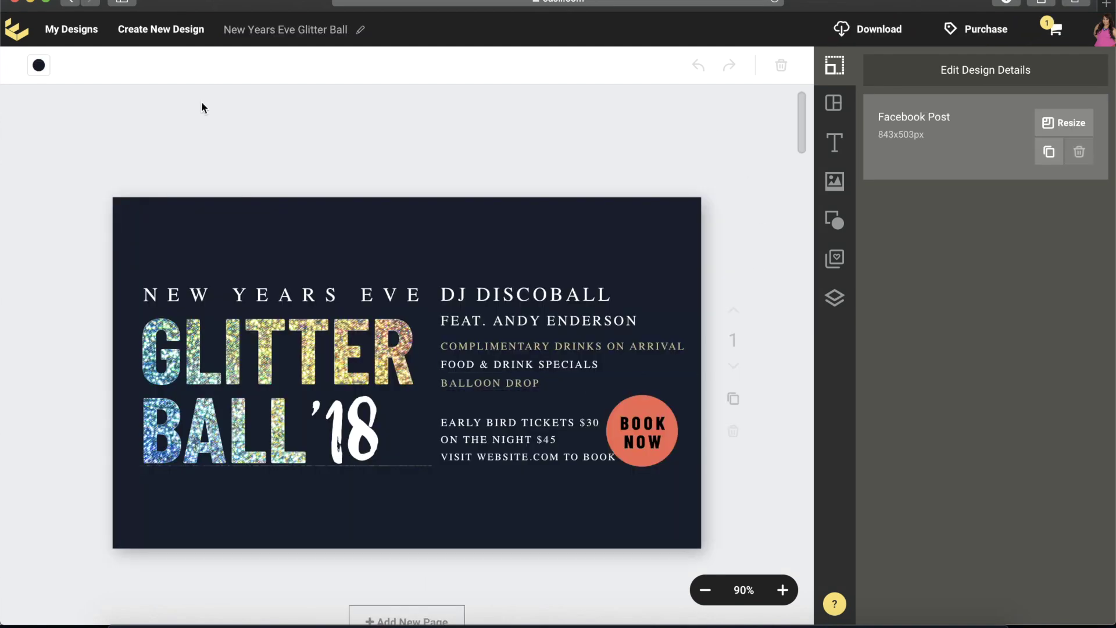
scroll(746, 203, "down", 1)
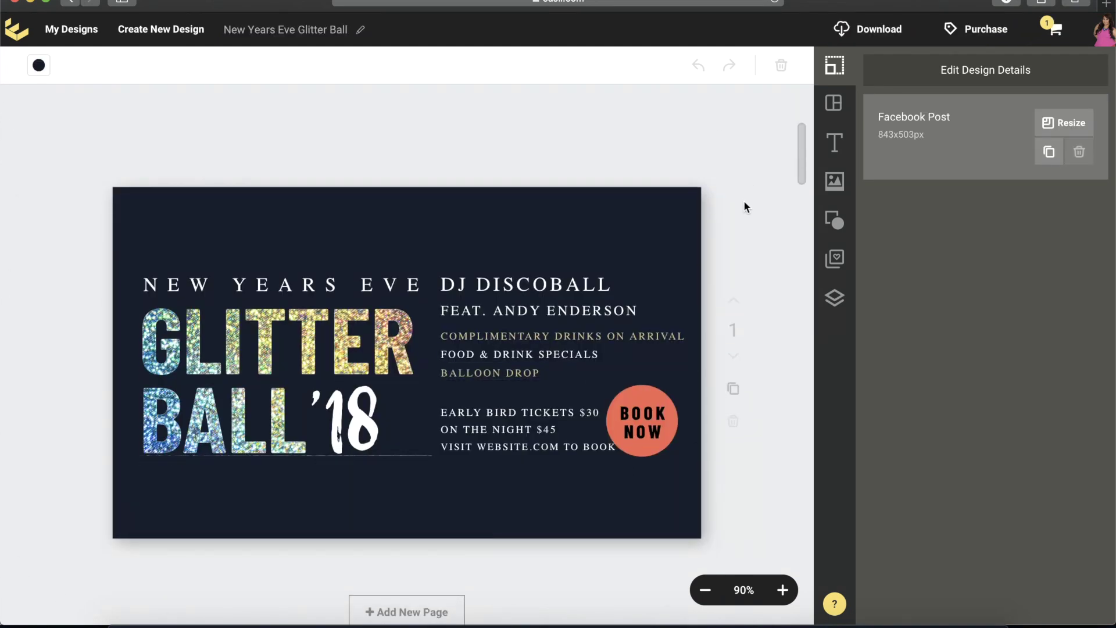
scroll(744, 201, "down", 4)
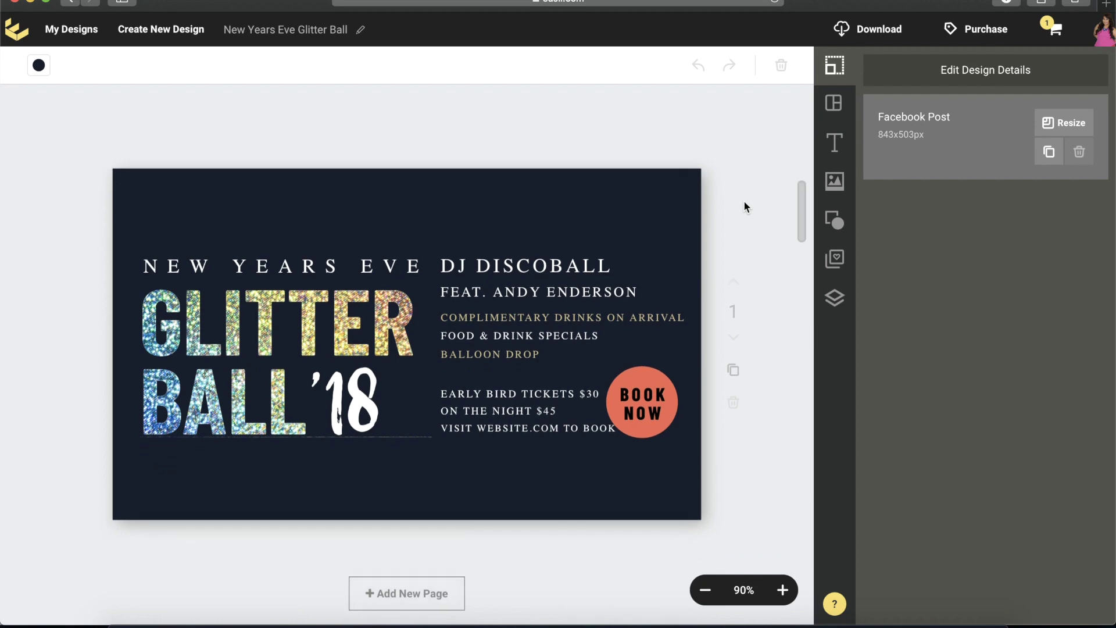
scroll(745, 202, "up", 5)
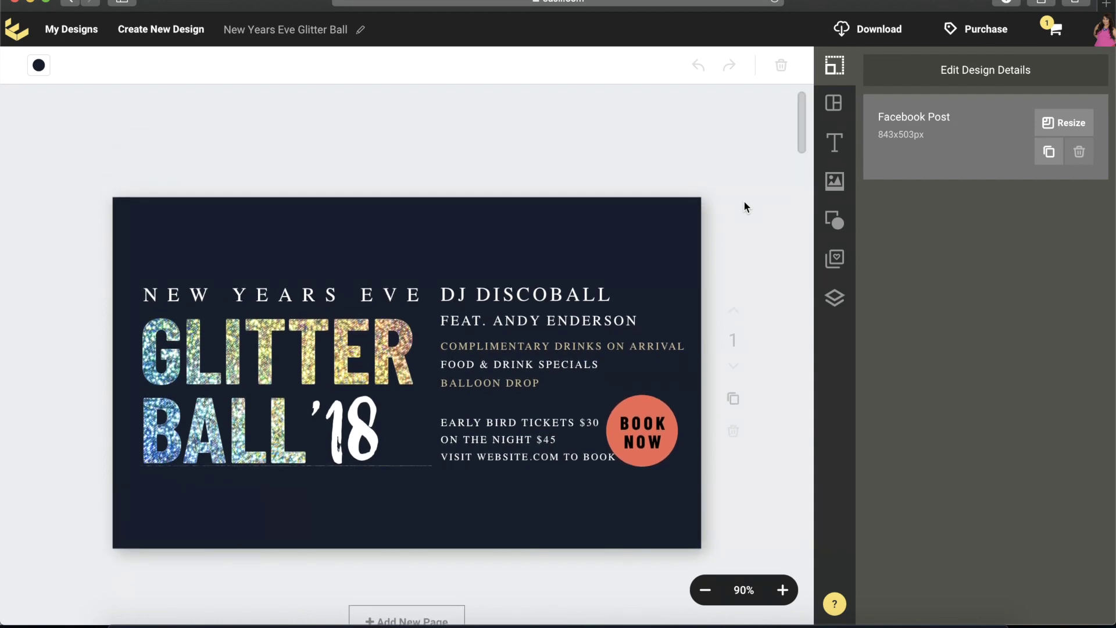
scroll(744, 207, "down", 6)
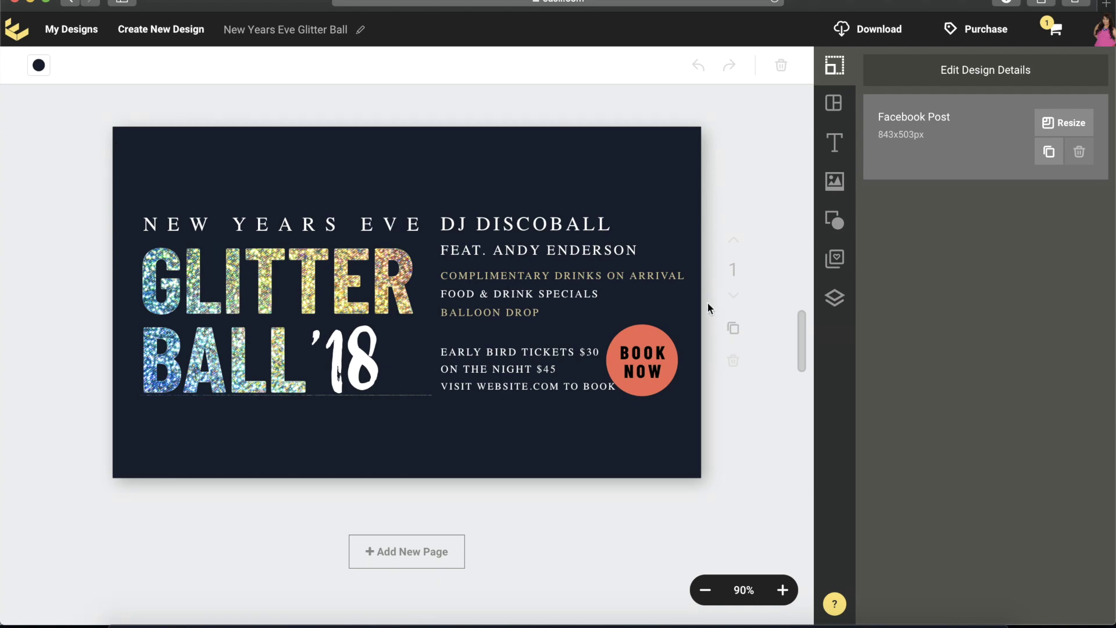
left_click(733, 329)
left_click(734, 327)
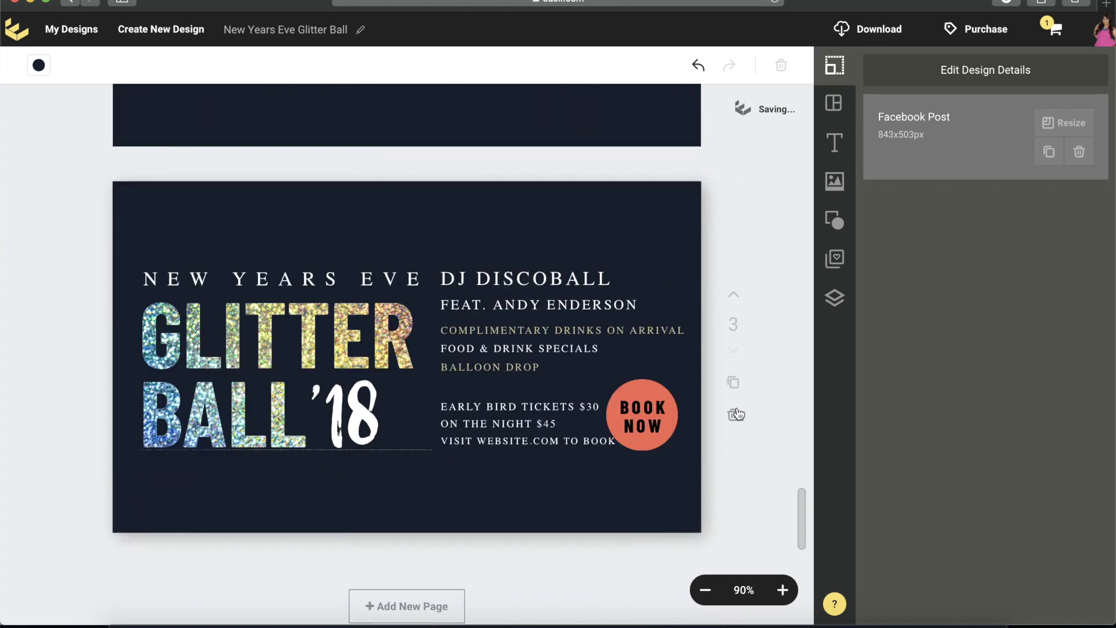
left_click(734, 330)
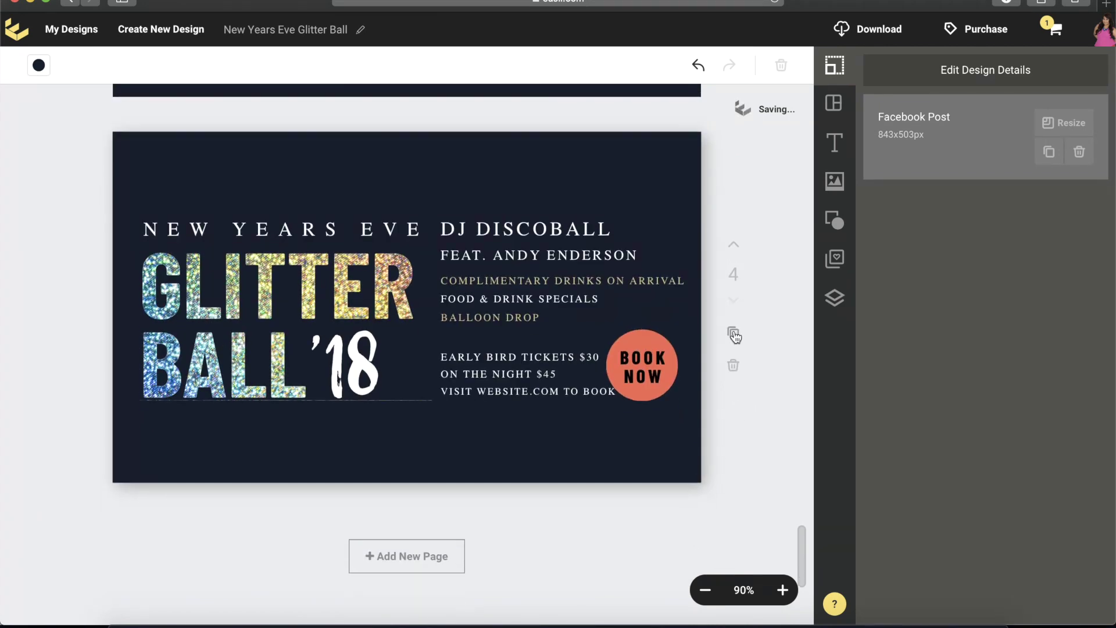
left_click(734, 336)
left_click(734, 358)
left_click(735, 385)
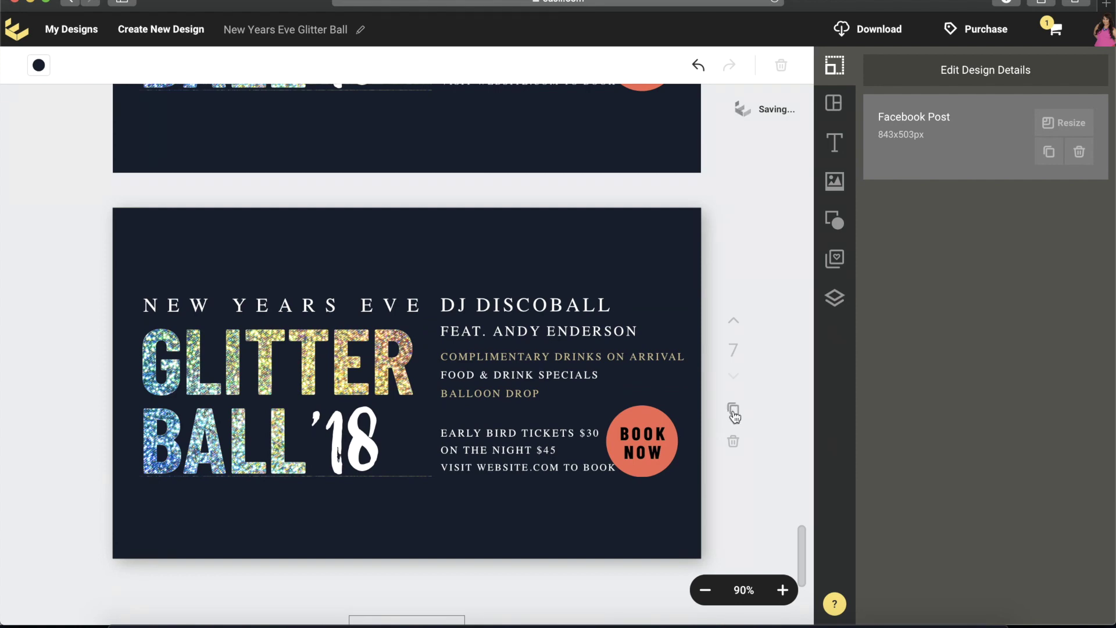
left_click(734, 414)
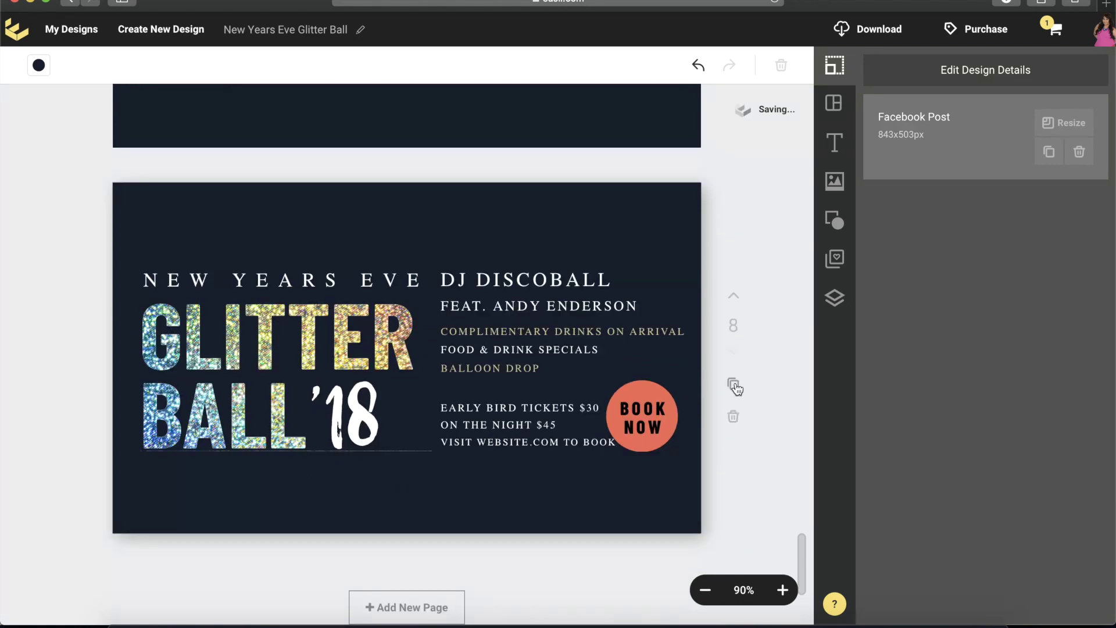
left_click(734, 385)
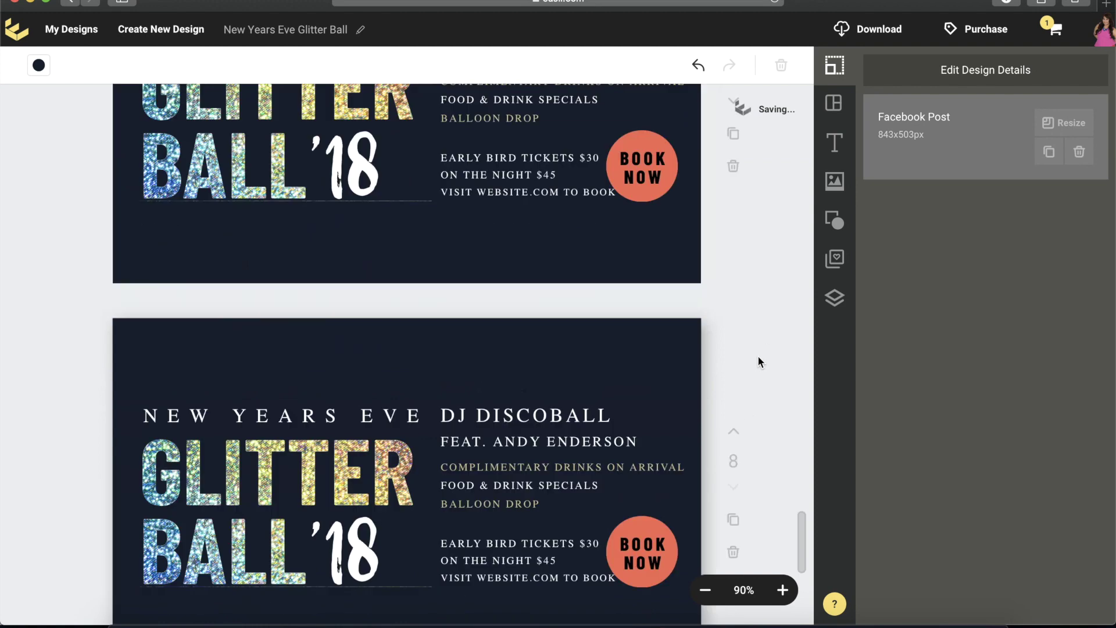
left_click(733, 439)
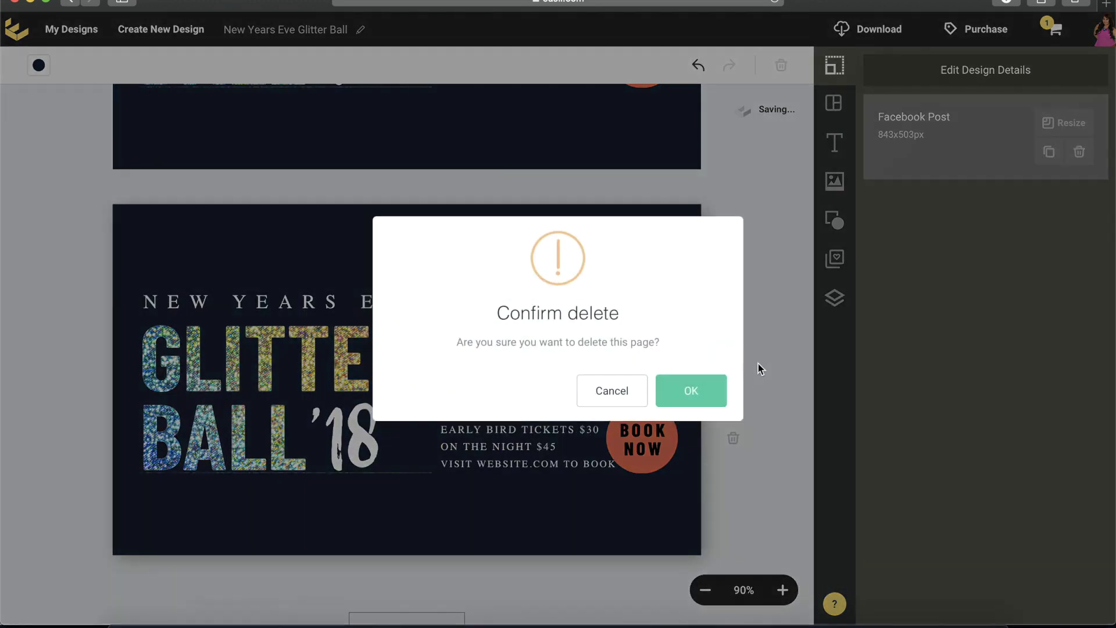
left_click(720, 391)
left_click(733, 418)
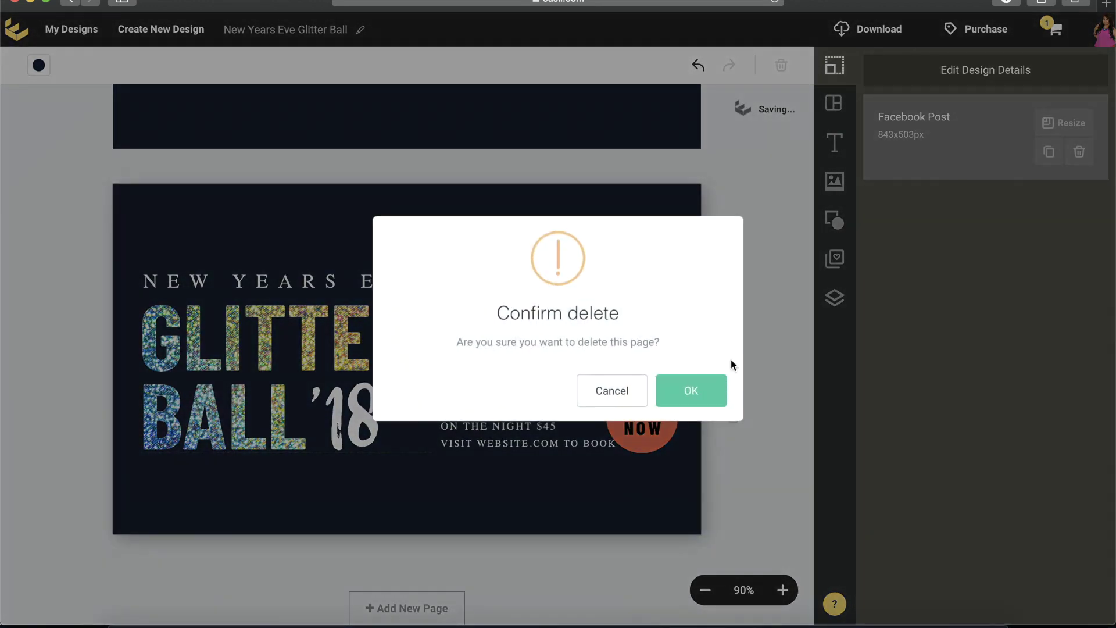
left_click(716, 390)
left_click(732, 361)
left_click(692, 391)
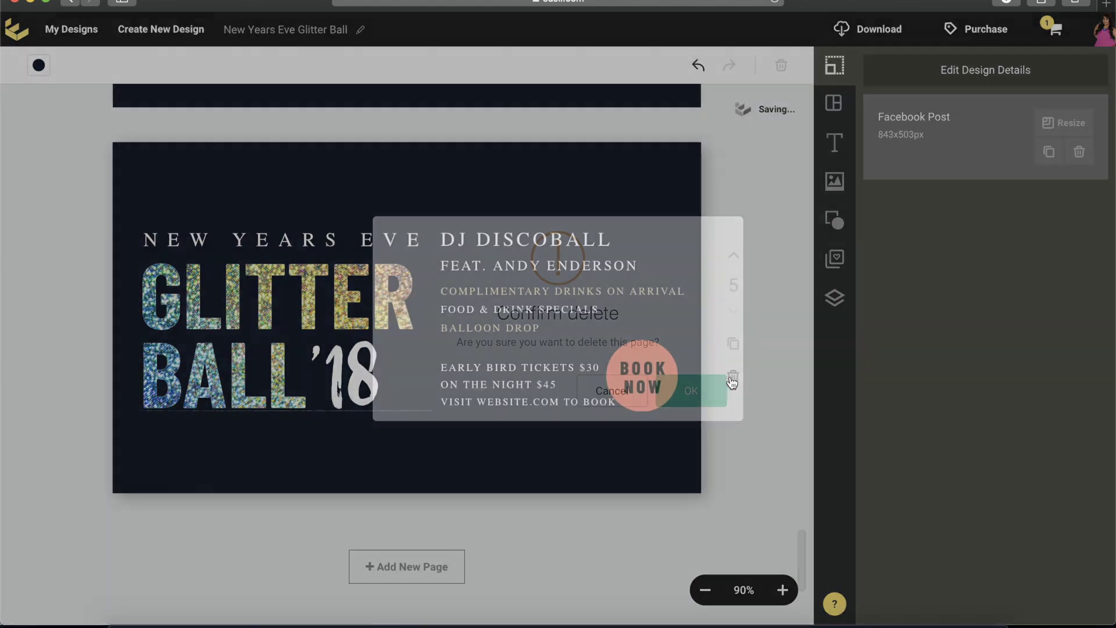
left_click(733, 378)
left_click(717, 388)
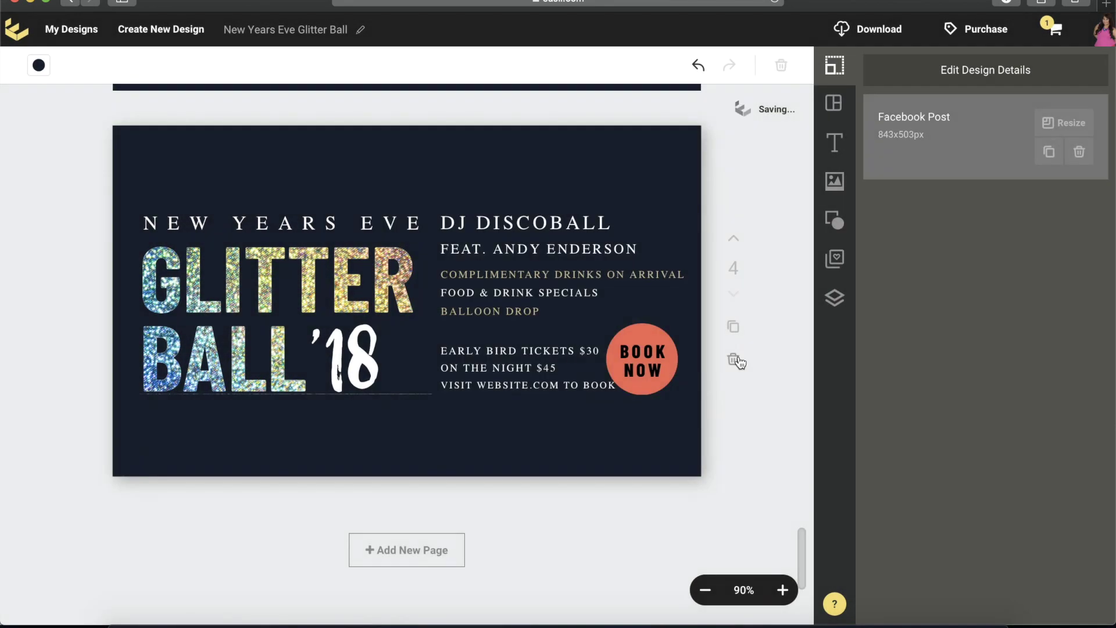
left_click(735, 360)
left_click(704, 387)
left_click(736, 359)
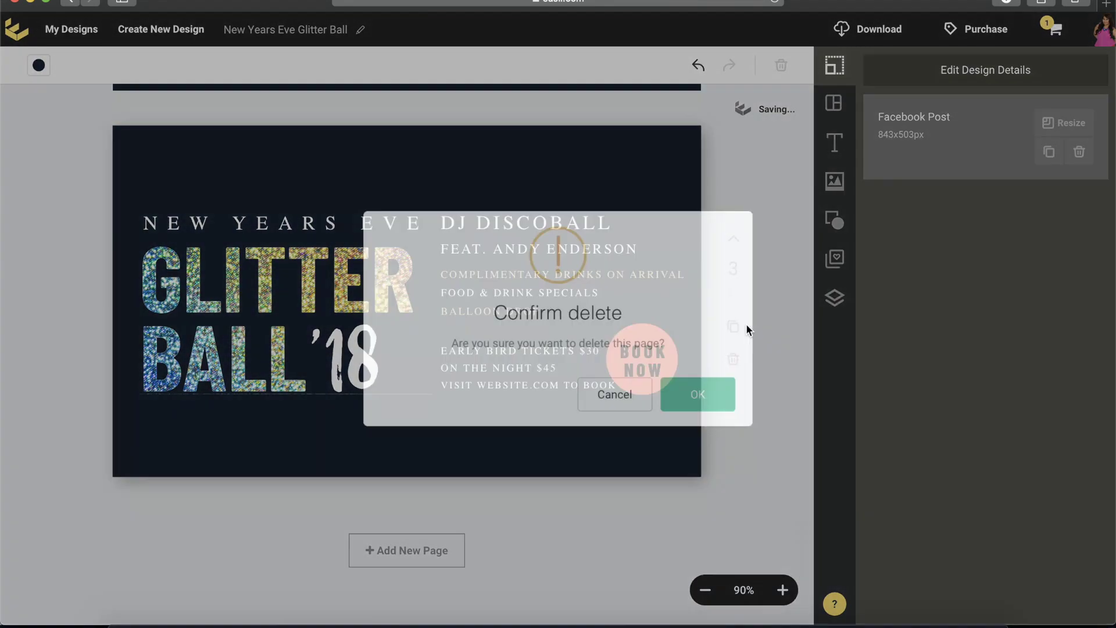
left_click(705, 390)
left_click(734, 361)
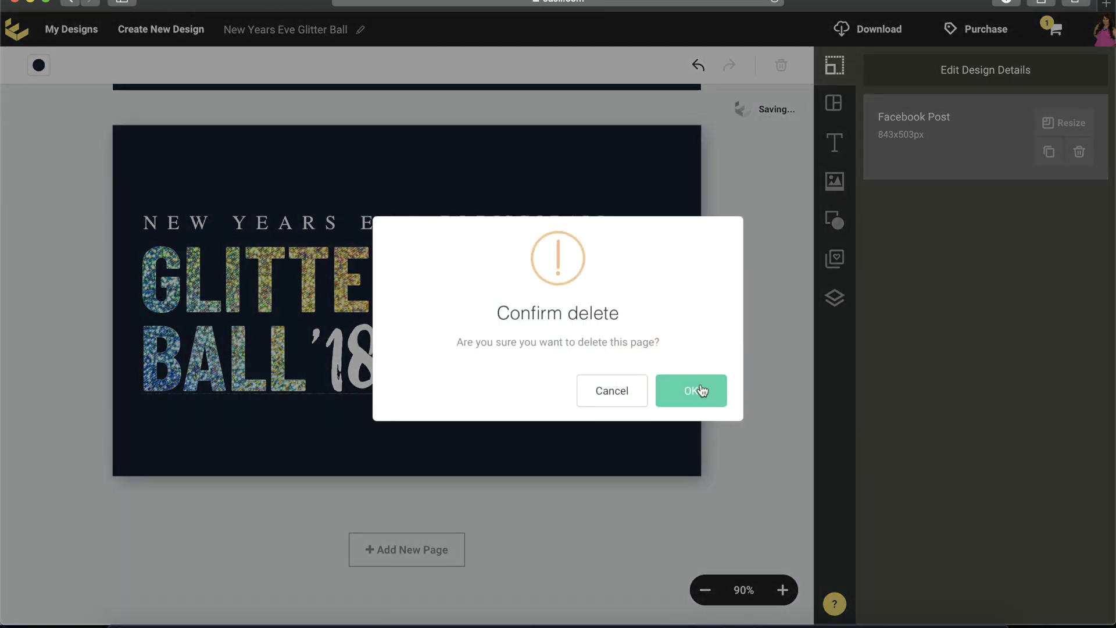
left_click(702, 389)
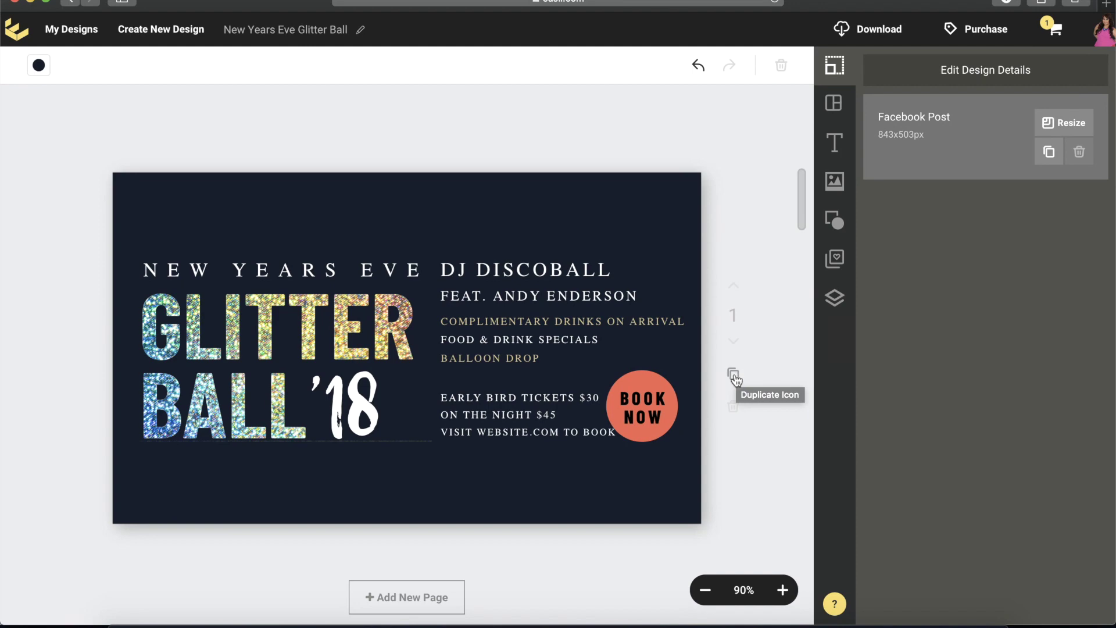
Step: Duplicate the Glitter Ball page eight more times, building up to about ten identical pages
scroll(770, 357, "down", 2)
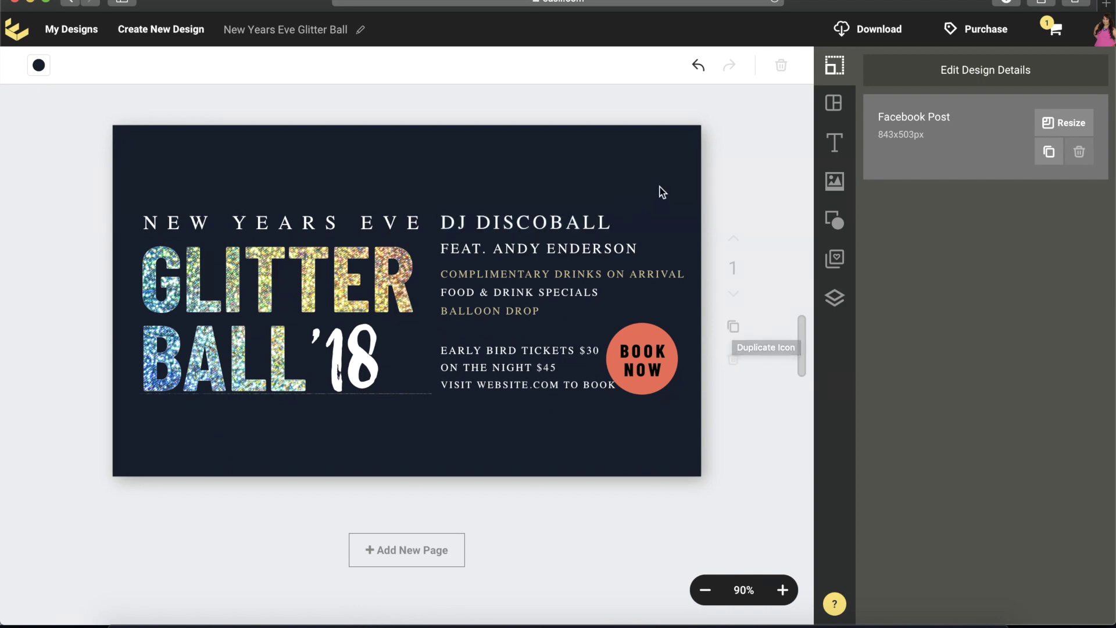
left_click(733, 328)
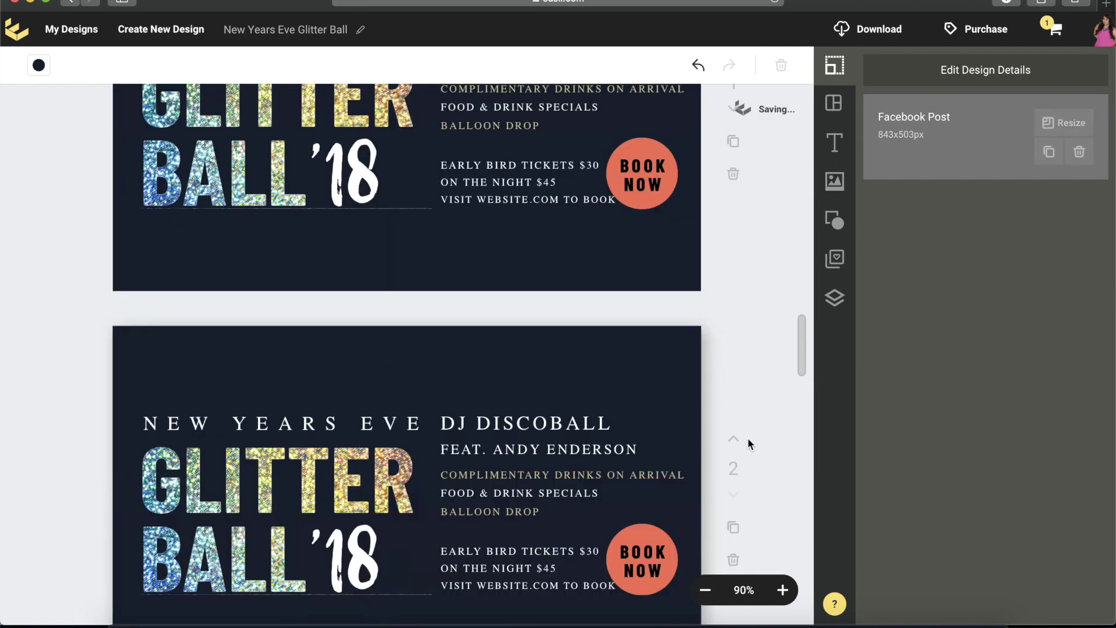
left_click(733, 142)
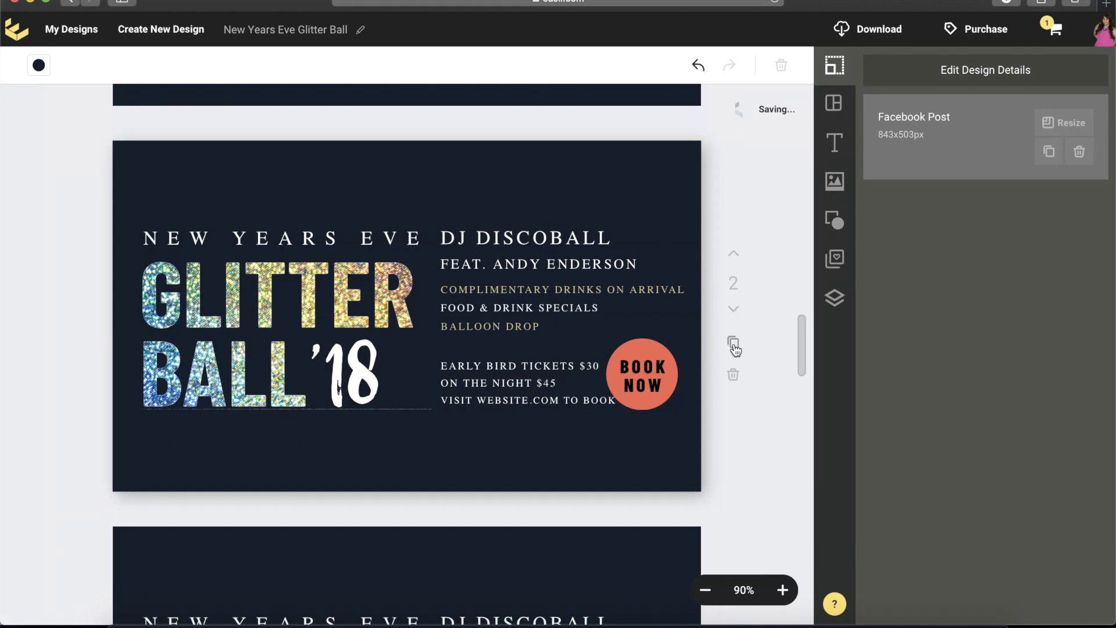
left_click(733, 344)
left_click(734, 158)
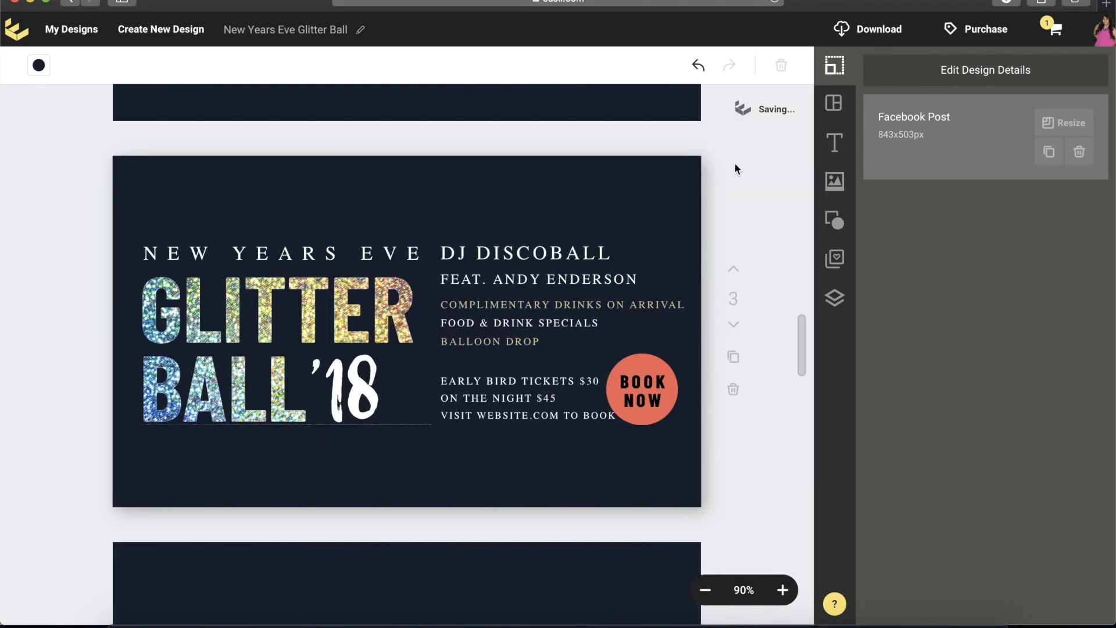
left_click(734, 353)
left_click(734, 174)
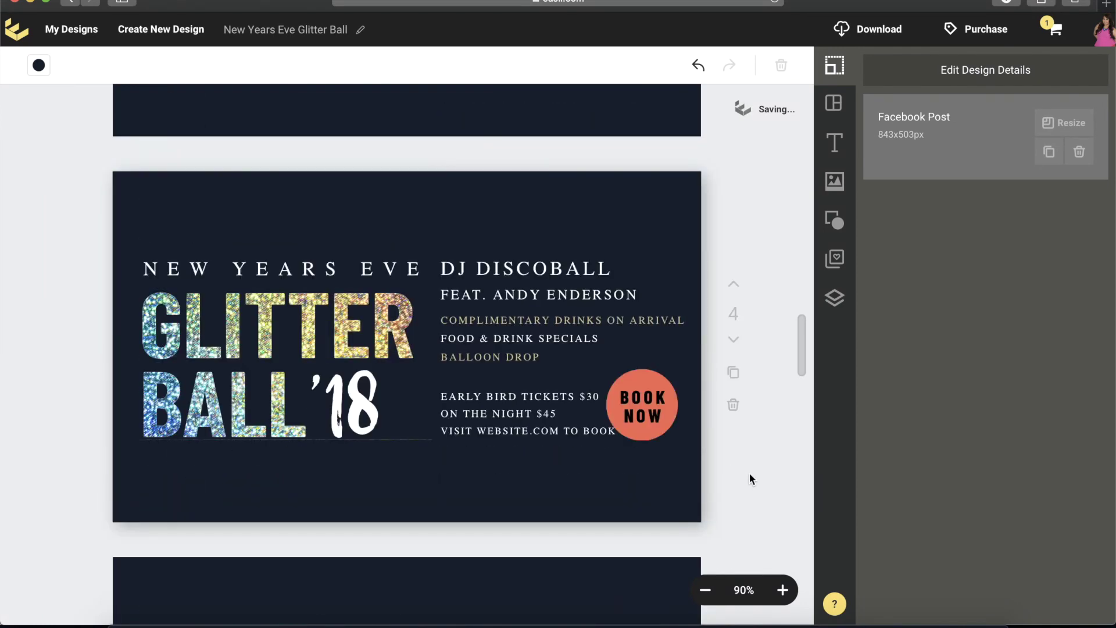
left_click(733, 373)
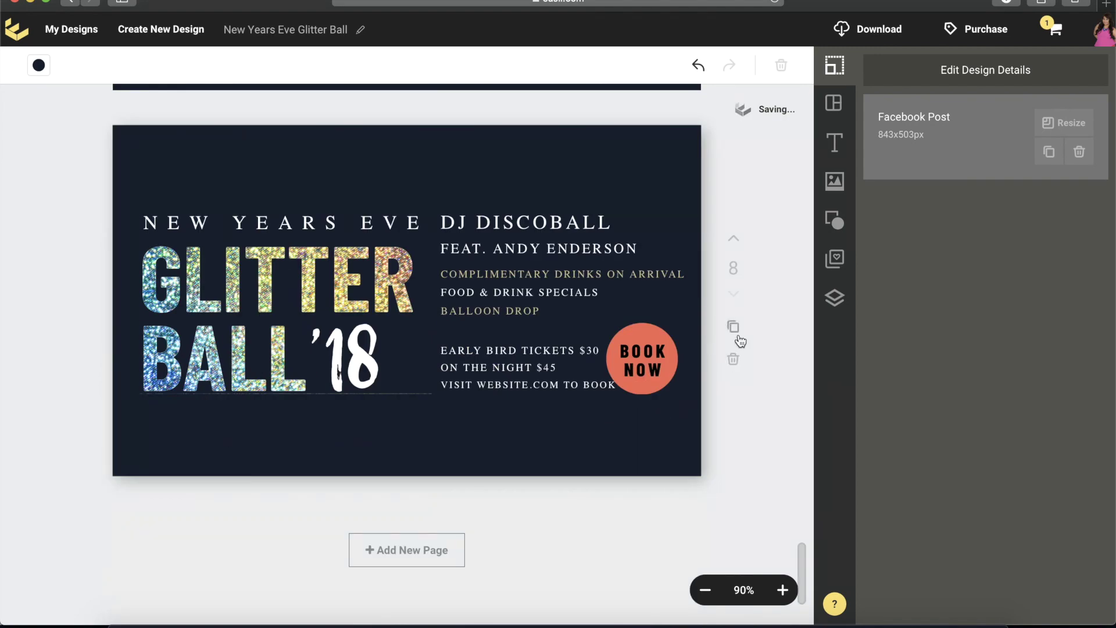
left_click(733, 341)
scroll(755, 332, "up", 20)
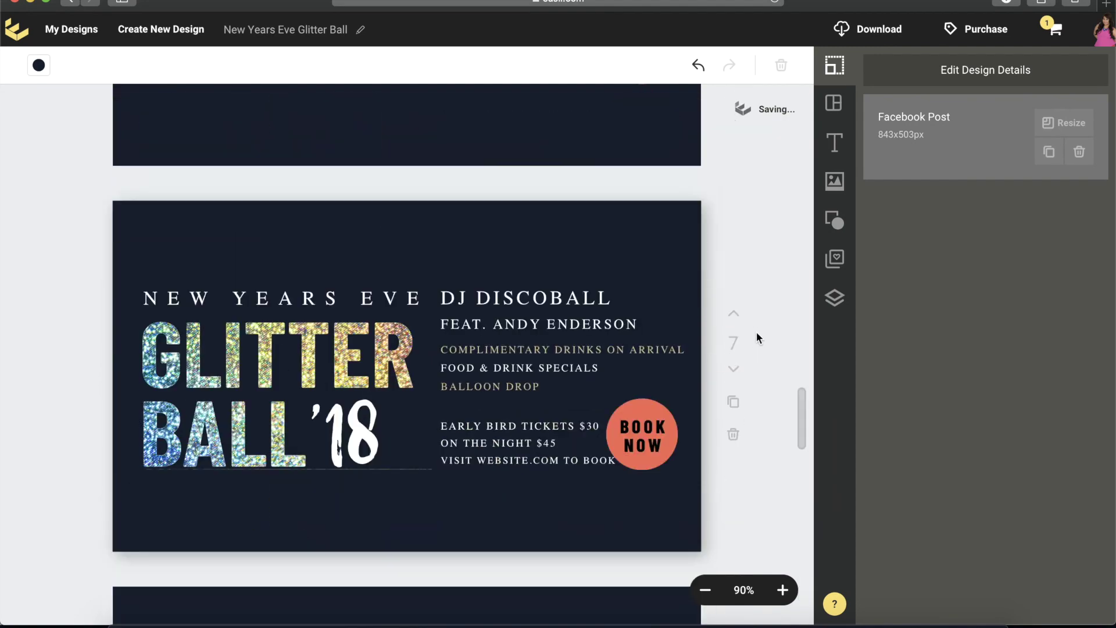
scroll(752, 309, "down", 5)
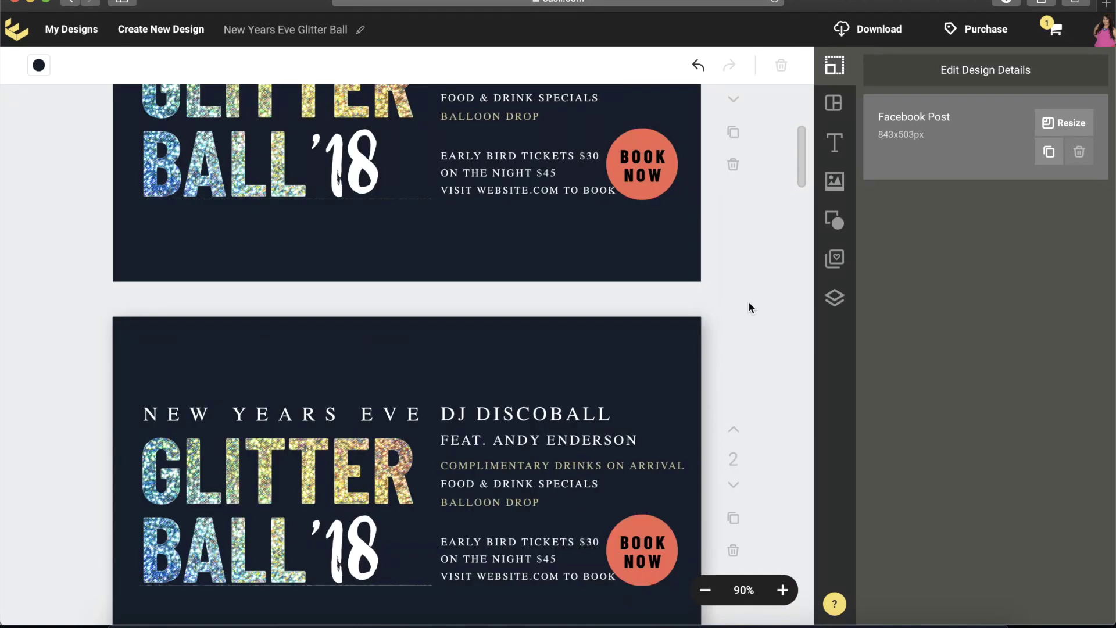
Step: Return to page 1 and select its BOOK NOW circle
scroll(734, 279, "up", 2)
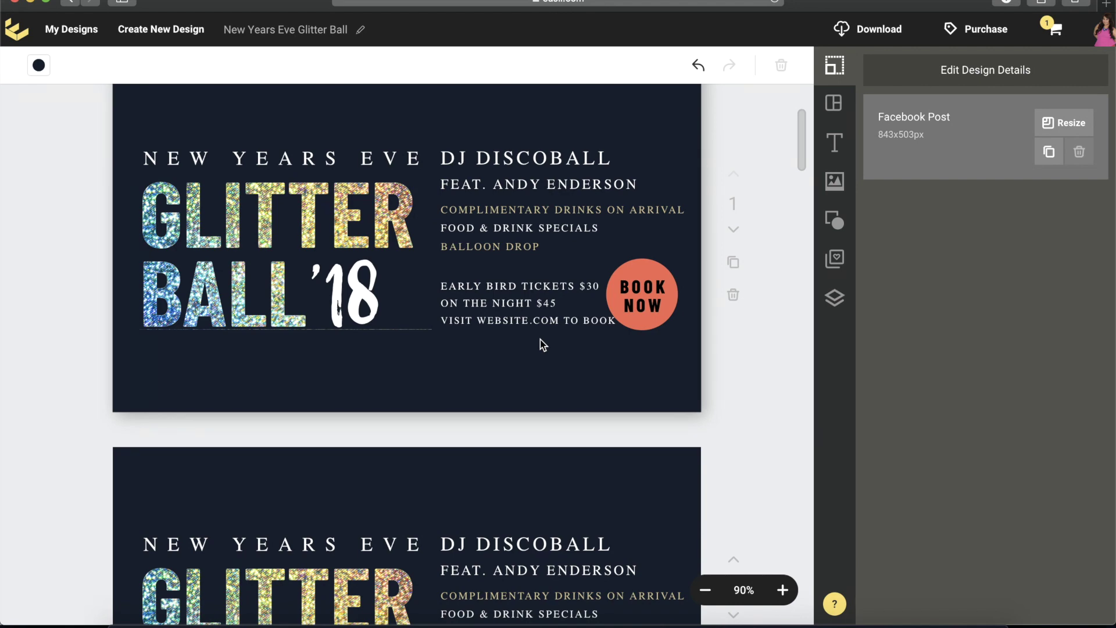
left_click(642, 266)
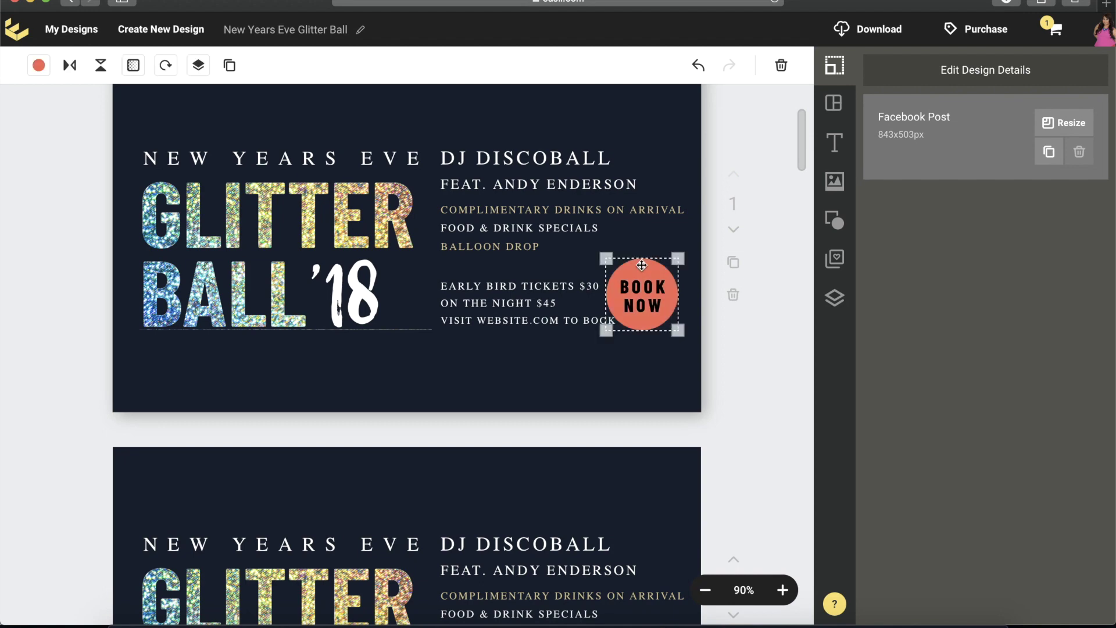
Step: Deselect the badge and give page 2 a coral background
left_click(573, 97)
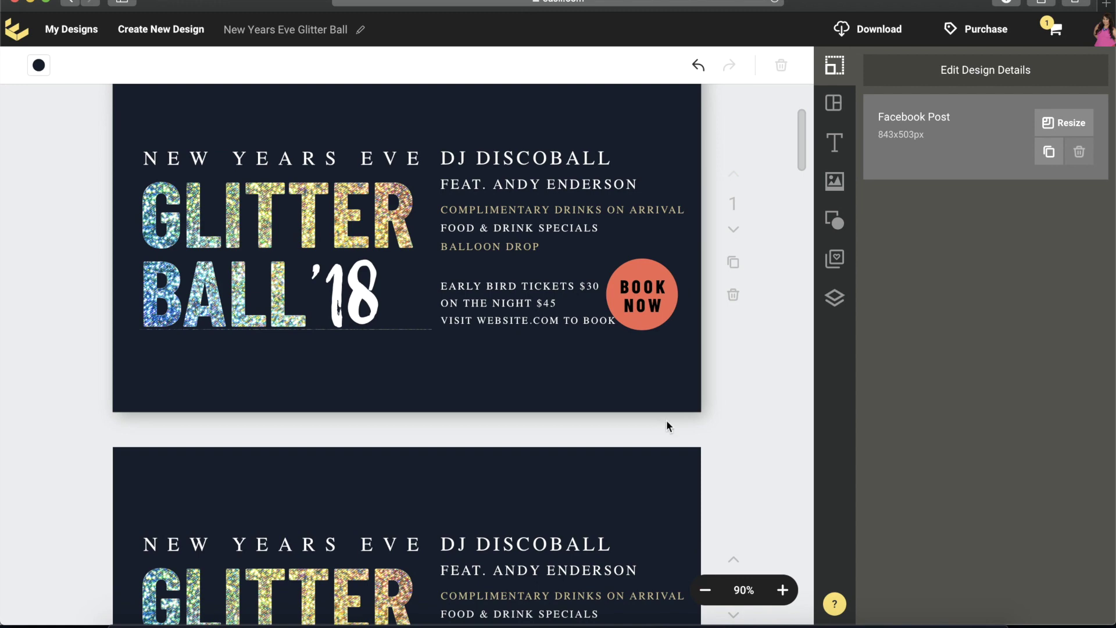
scroll(691, 403, "down", 2)
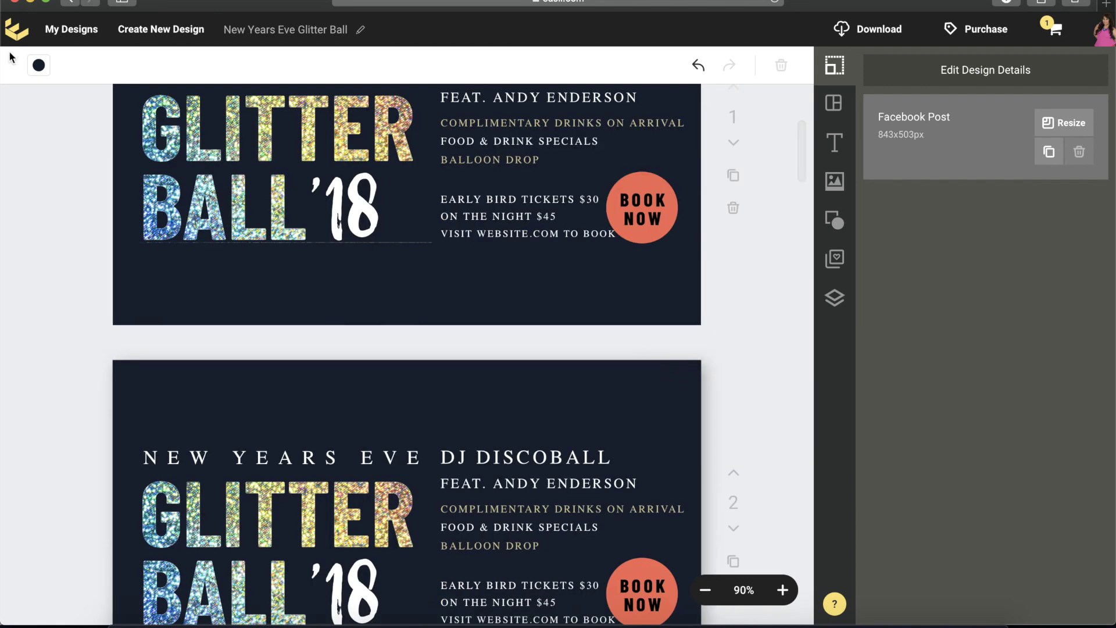
left_click(39, 65)
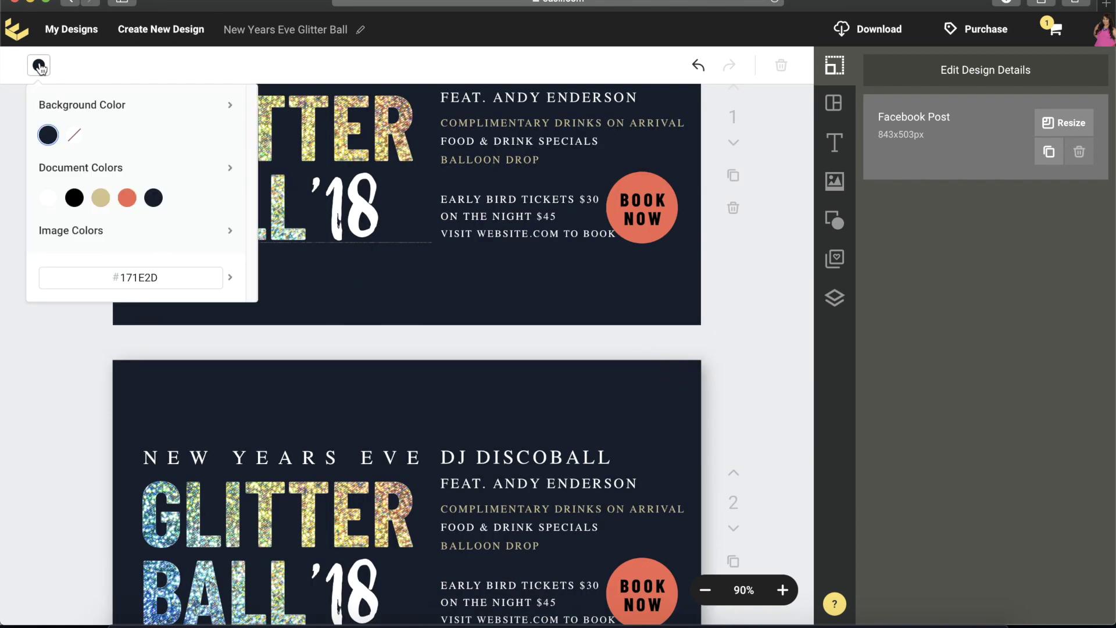
left_click(49, 200)
left_click(126, 201)
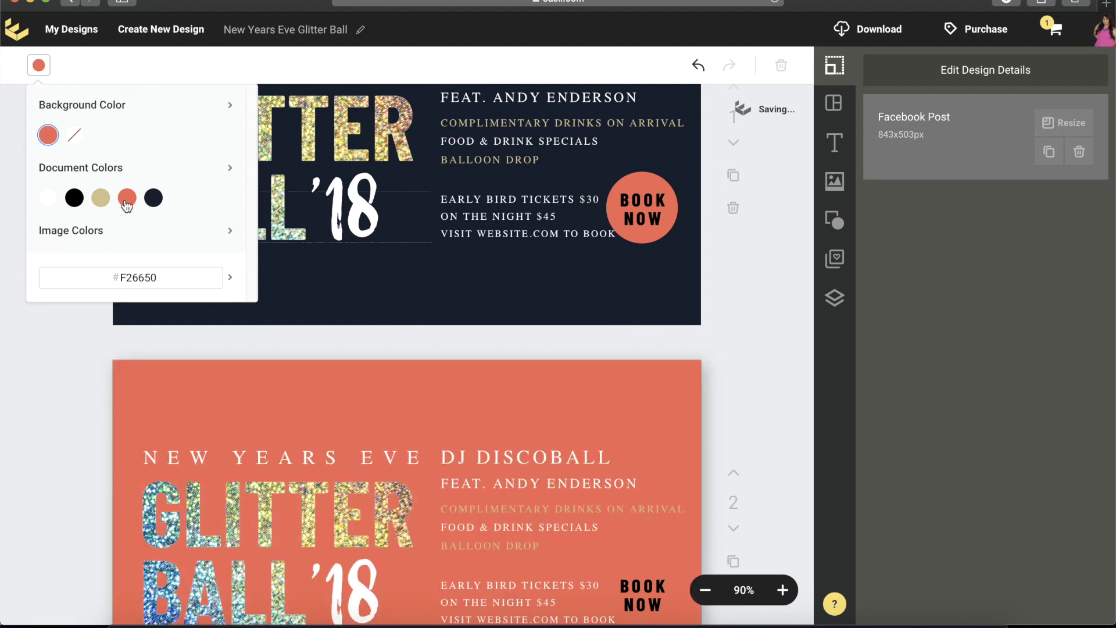
scroll(643, 380, "down", 5)
left_click(740, 441)
Step: Give page 3 a custom navy blue background (#093BA5)
scroll(738, 439, "down", 4)
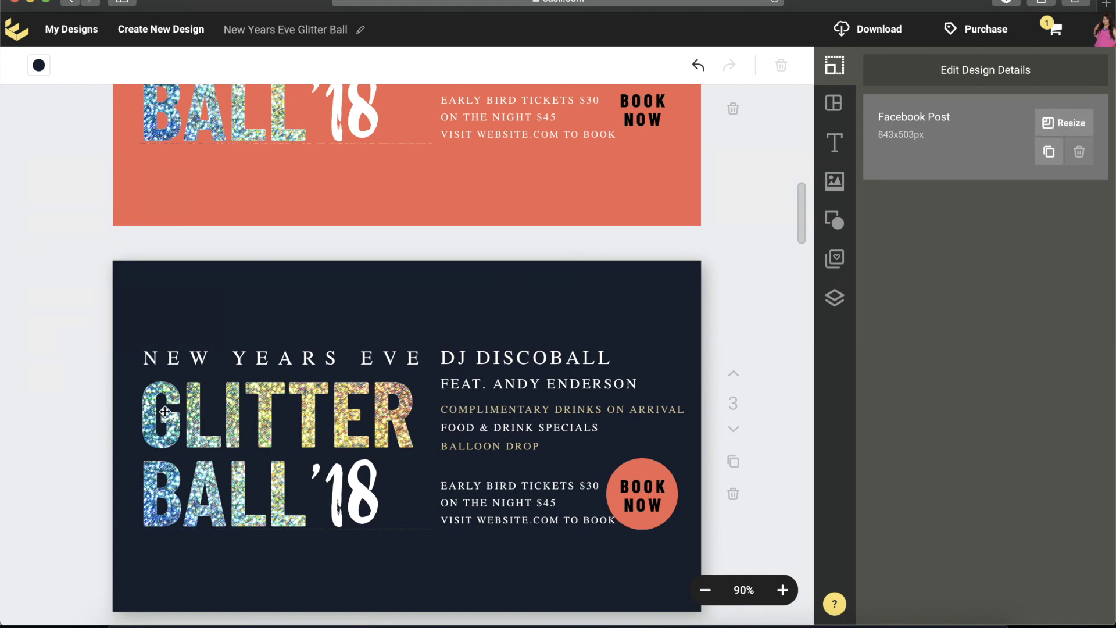
left_click(39, 65)
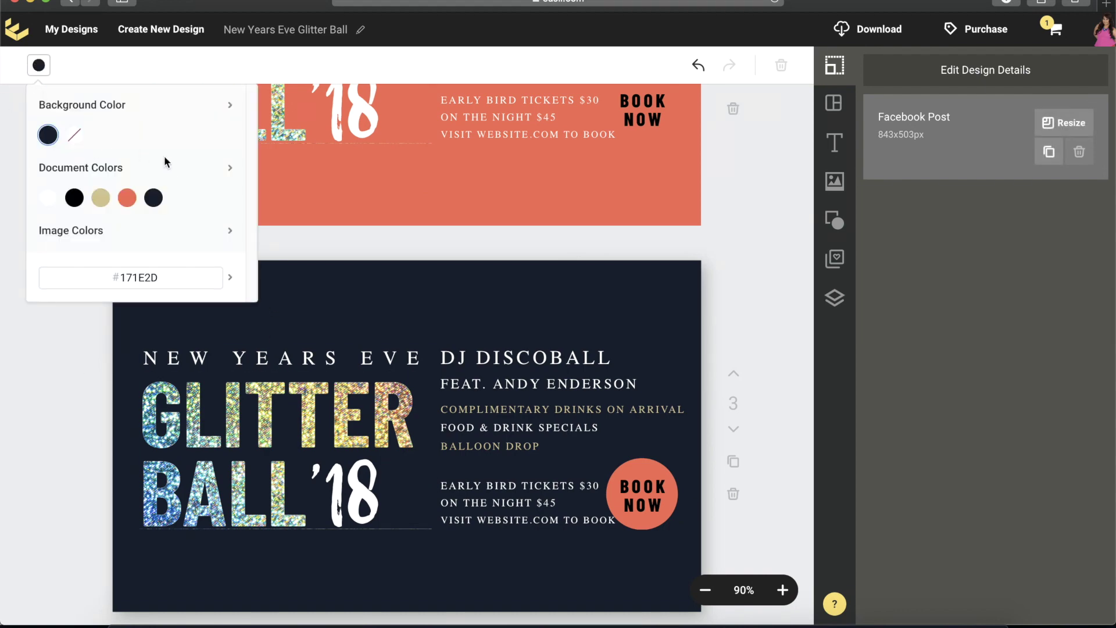
left_click(230, 278)
left_click(183, 312)
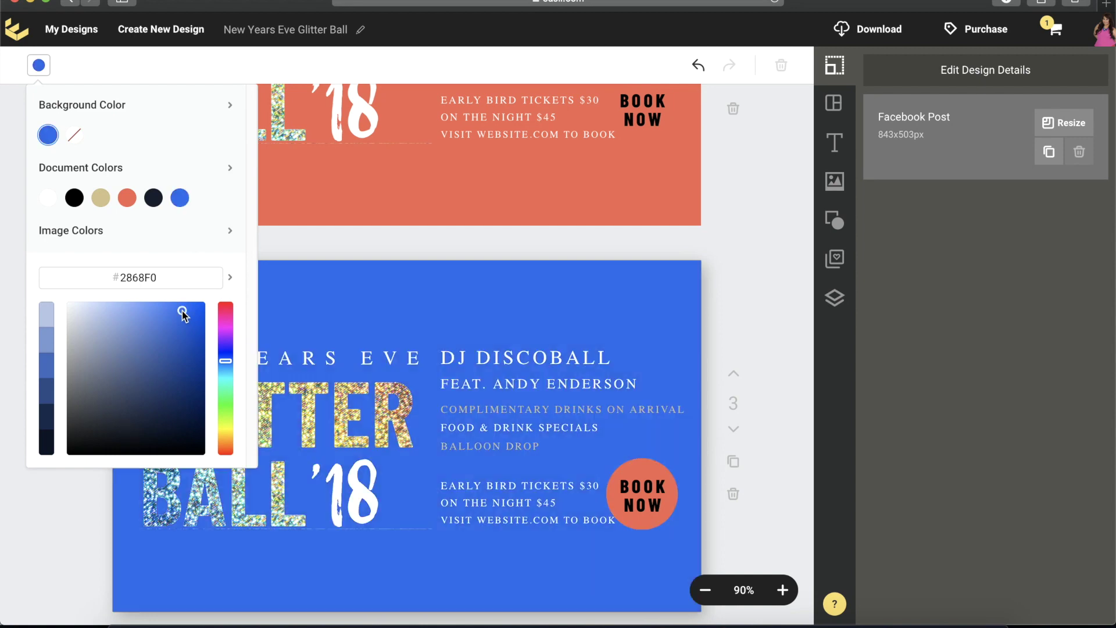
mouse_move(182, 314)
left_mouse_down()
mouse_move(198, 332)
mouse_move(192, 385)
left_mouse_up()
left_click(623, 209)
Step: Give page 4 a teal background (#44AFC2) taken from the image colours
scroll(742, 311, "down", 5)
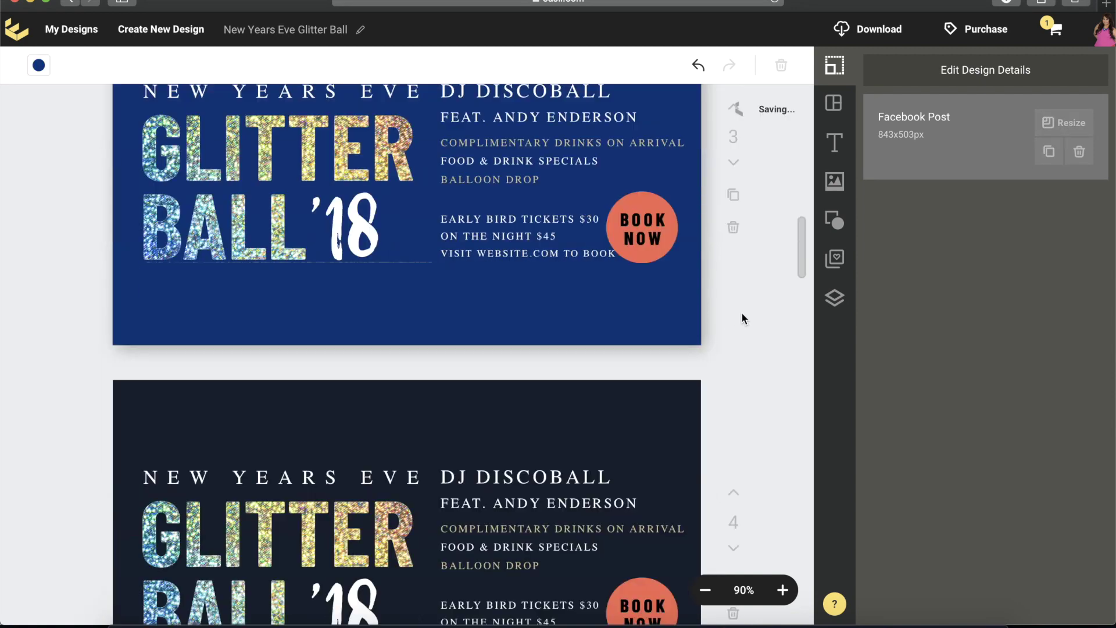
left_click(38, 66)
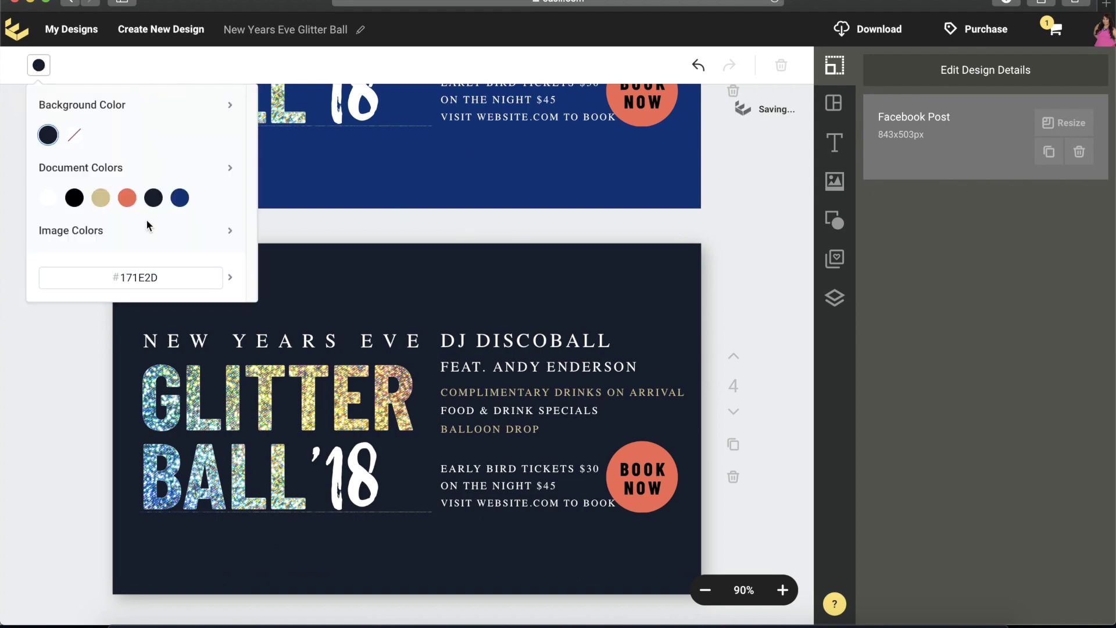
left_click(230, 233)
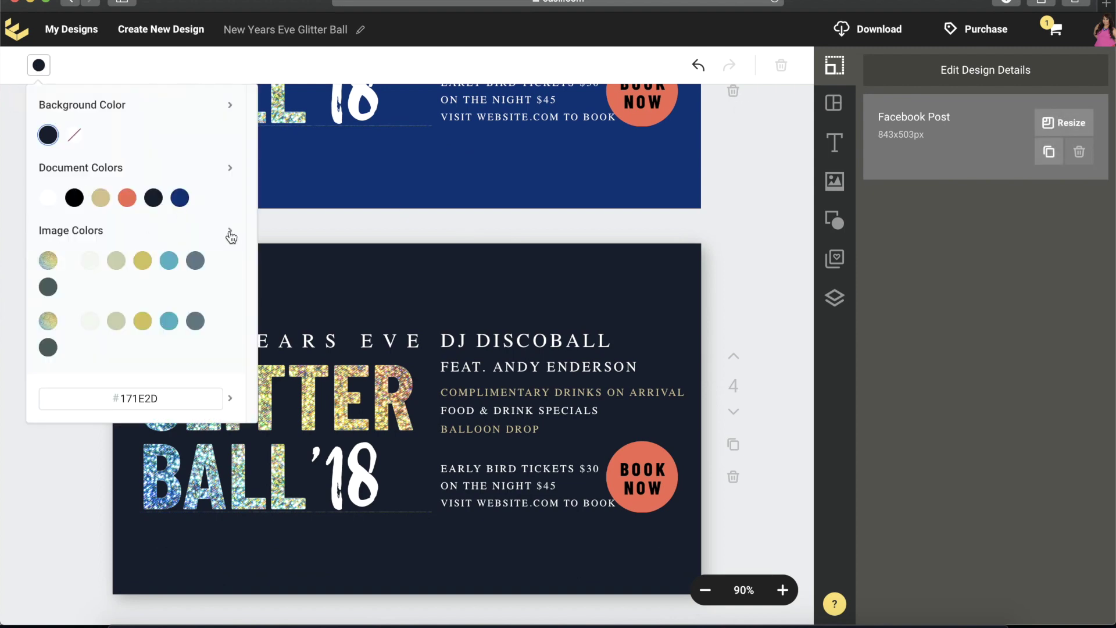
left_click(169, 261)
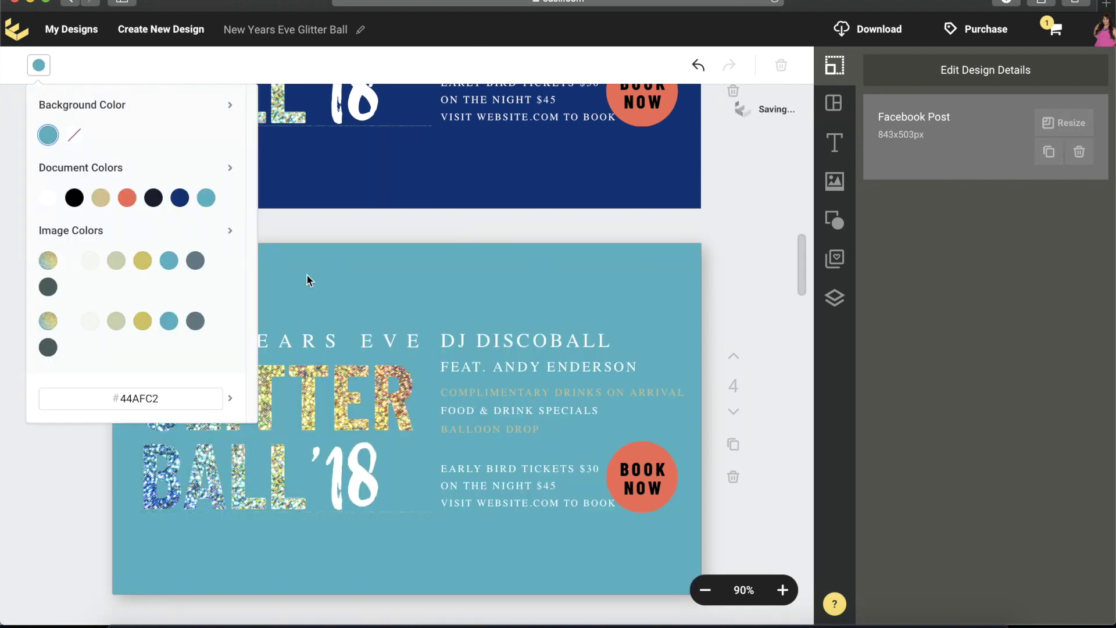
left_click(683, 312)
scroll(683, 313, "down", 5)
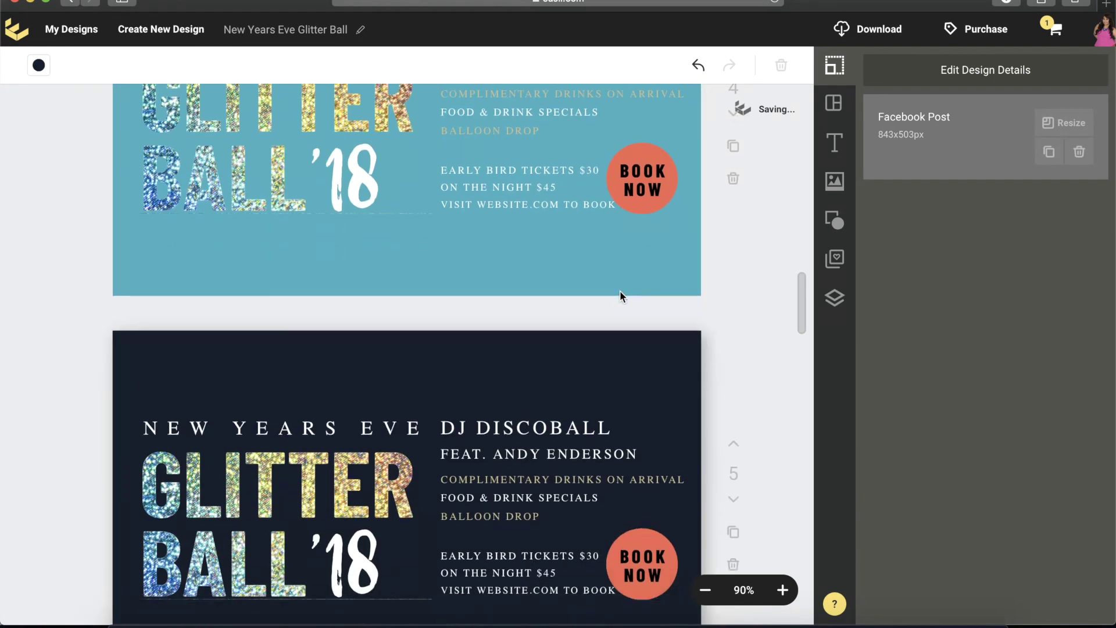
left_click(48, 69)
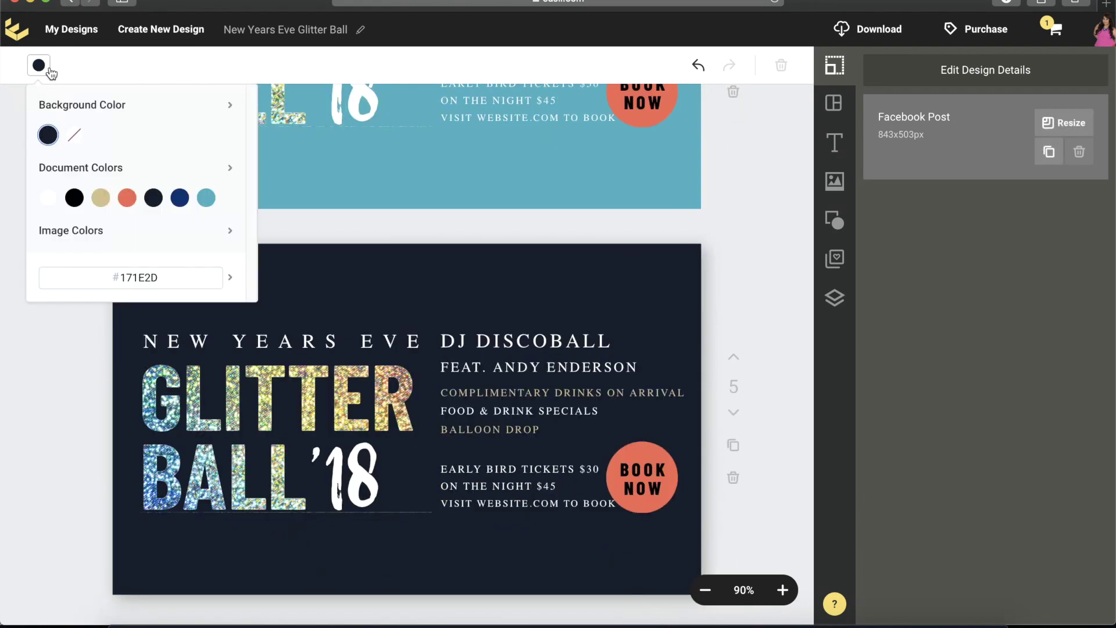
Step: Make page 5's background navy blue and page 6's dark green
left_click(229, 279)
left_click_drag(218, 363, 224, 376)
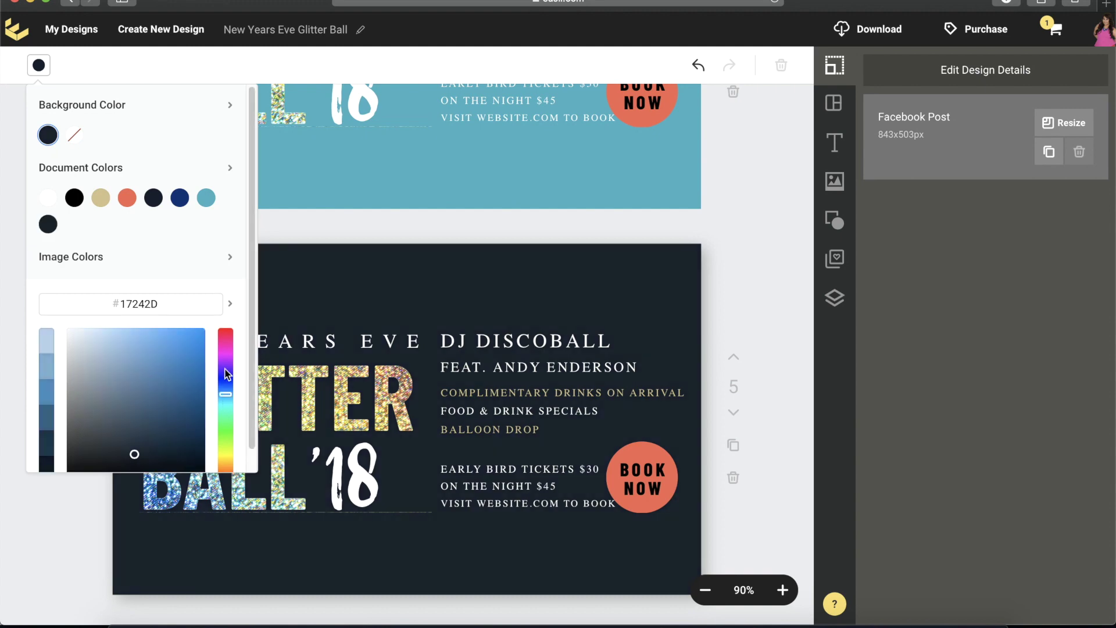
left_click(197, 426)
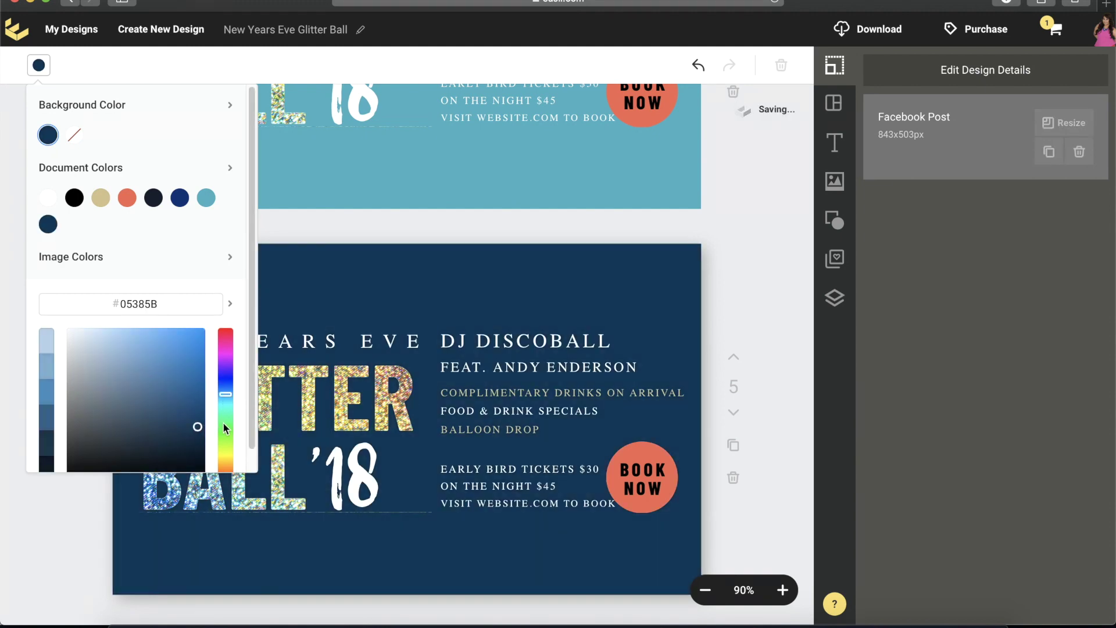
scroll(492, 269, "down", 5)
left_click(39, 66)
left_click(227, 304)
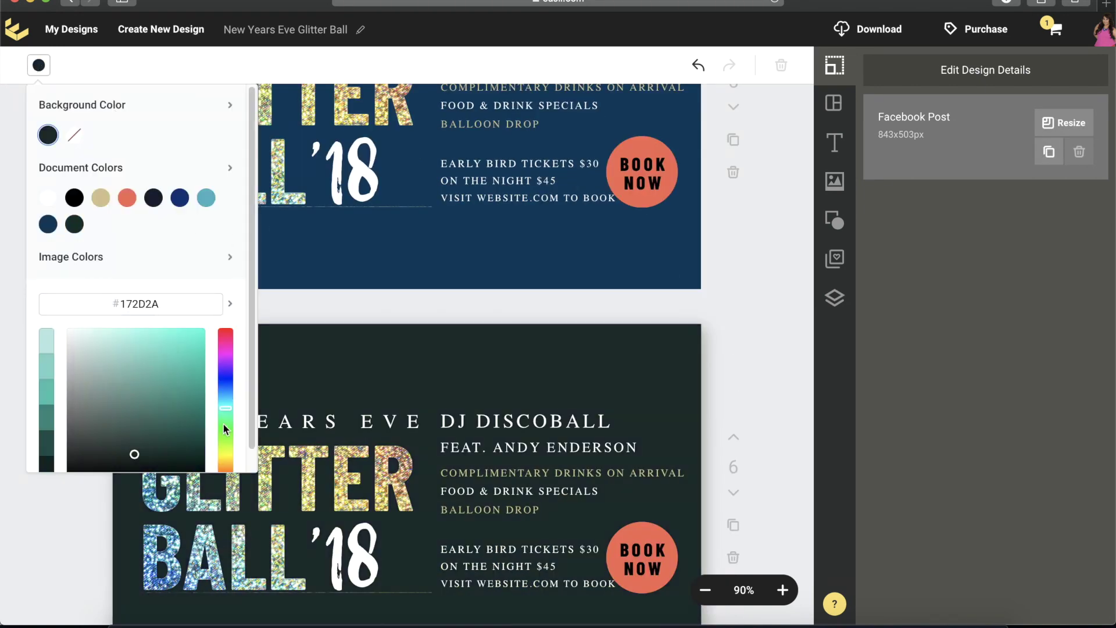
left_click(197, 431)
Step: Give page 7 a dark crimson background (#A10941)
scroll(738, 369, "down", 8)
left_click(39, 65)
left_click(226, 304)
left_click_drag(229, 375, 227, 329)
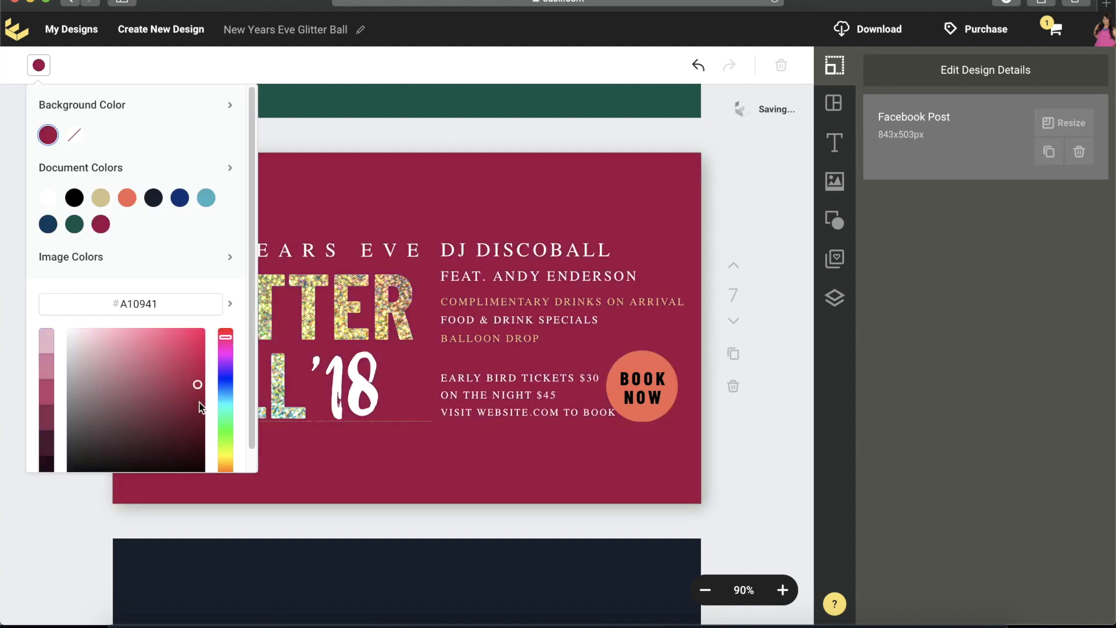
left_click(205, 367)
left_click(200, 407)
Step: Give page 8 a deep red background
scroll(693, 412, "down", 5)
left_click(38, 65)
left_click(229, 302)
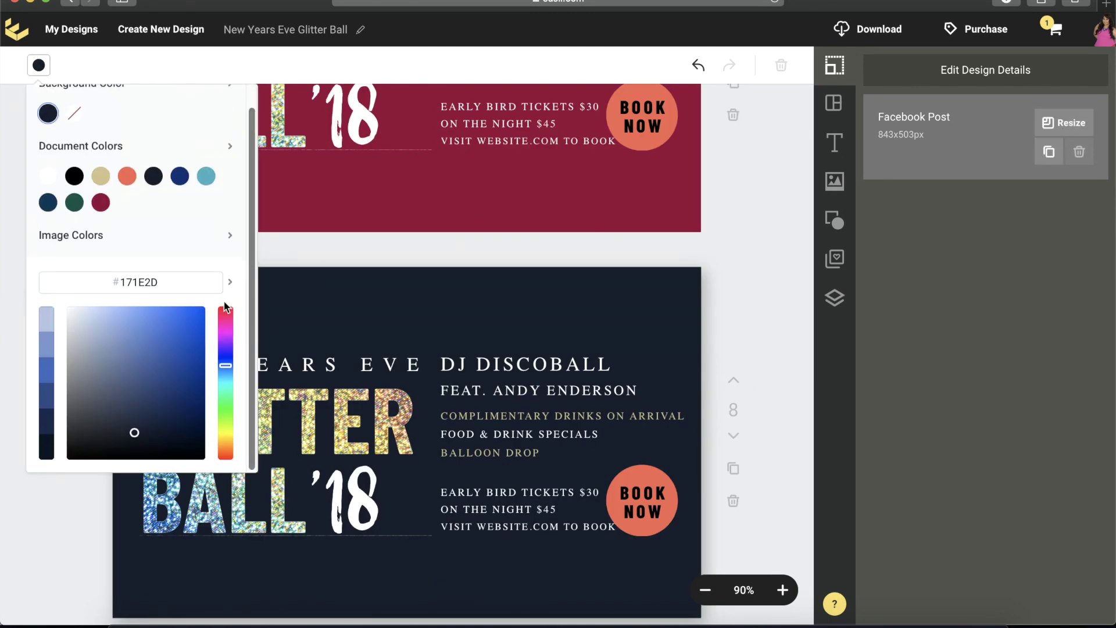
left_click(226, 457)
left_click(199, 309)
left_click(203, 349)
Step: Give page 9 a dark green background
scroll(727, 344, "down", 6)
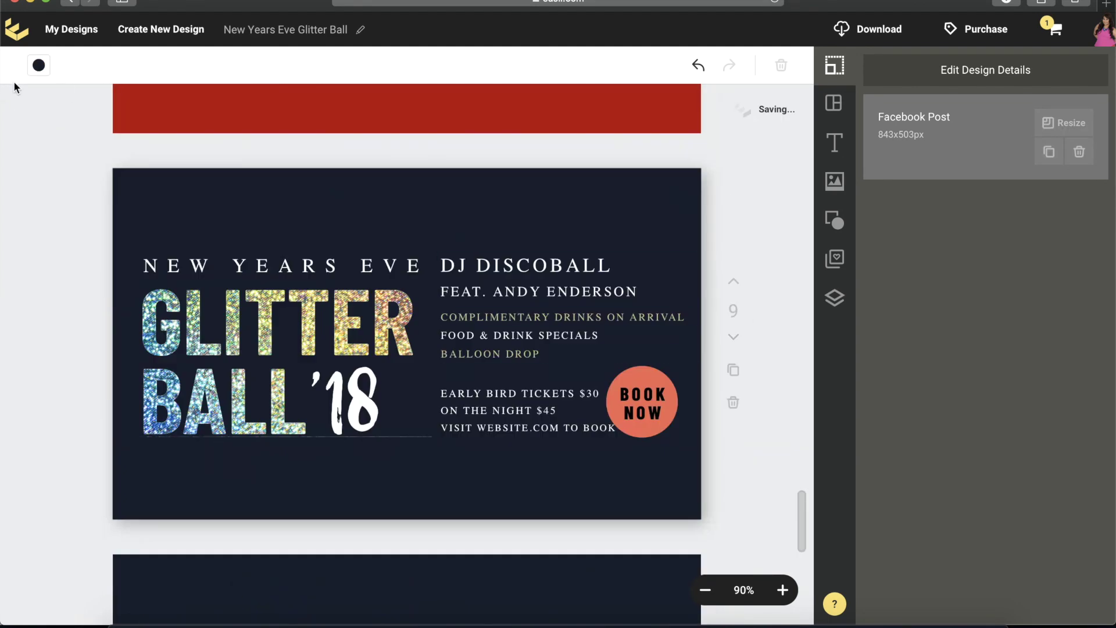
left_click(38, 65)
left_click(229, 304)
left_click(225, 432)
left_click(204, 361)
left_click(201, 419)
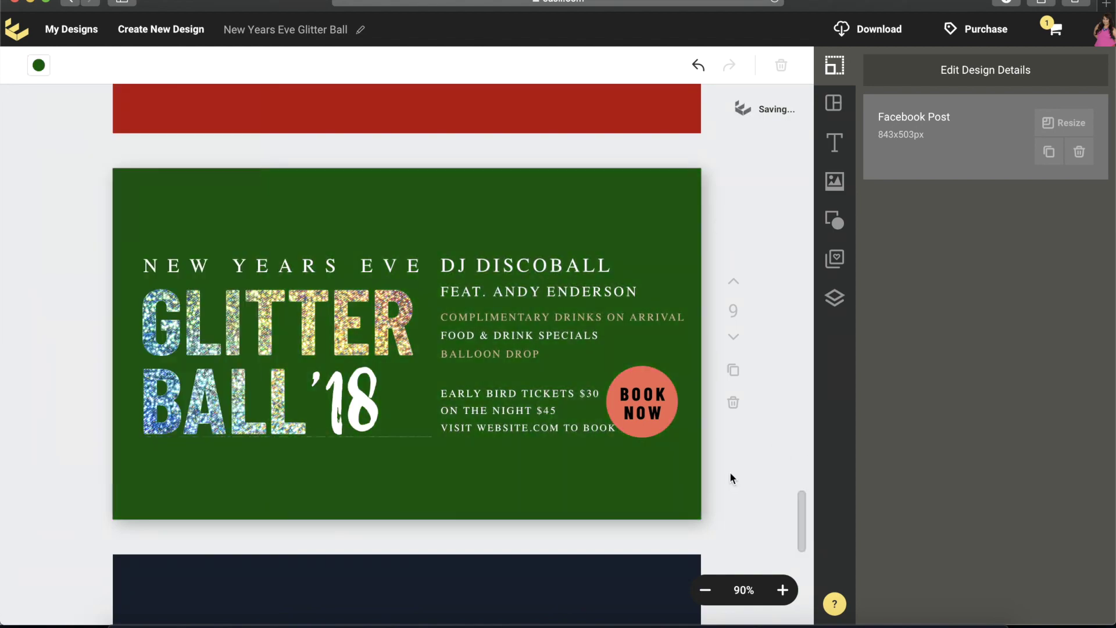
Step: Change page 10's background from navy to orange (#EC772A)
scroll(730, 472, "down", 5)
left_click(39, 66)
left_click(229, 303)
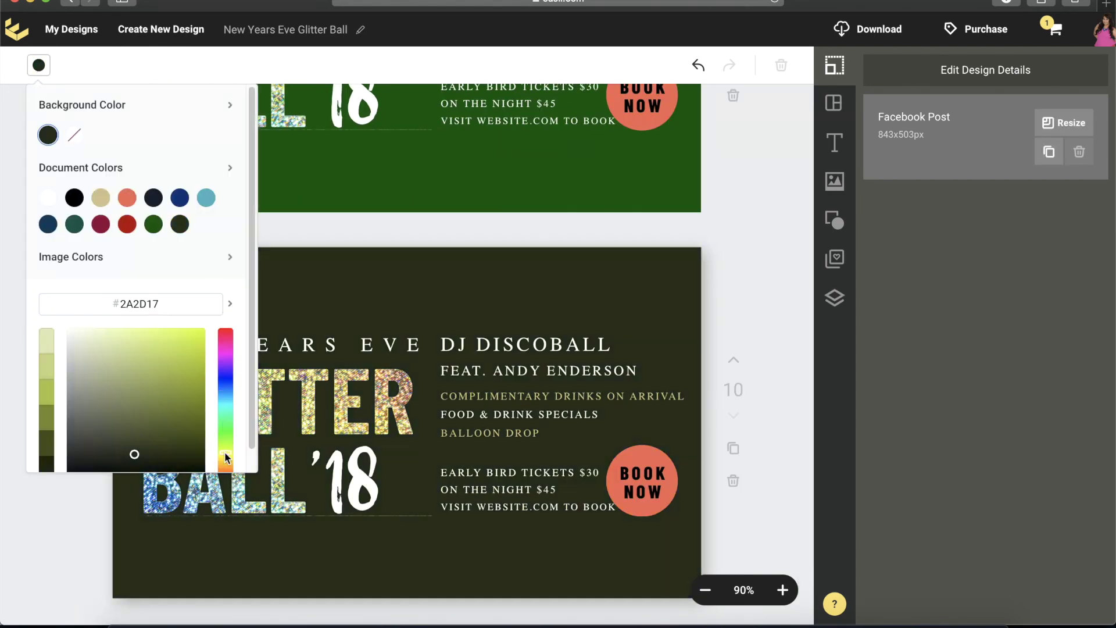
left_click(225, 465)
left_click(174, 358)
left_click(143, 352)
left_click(170, 344)
left_click(226, 462)
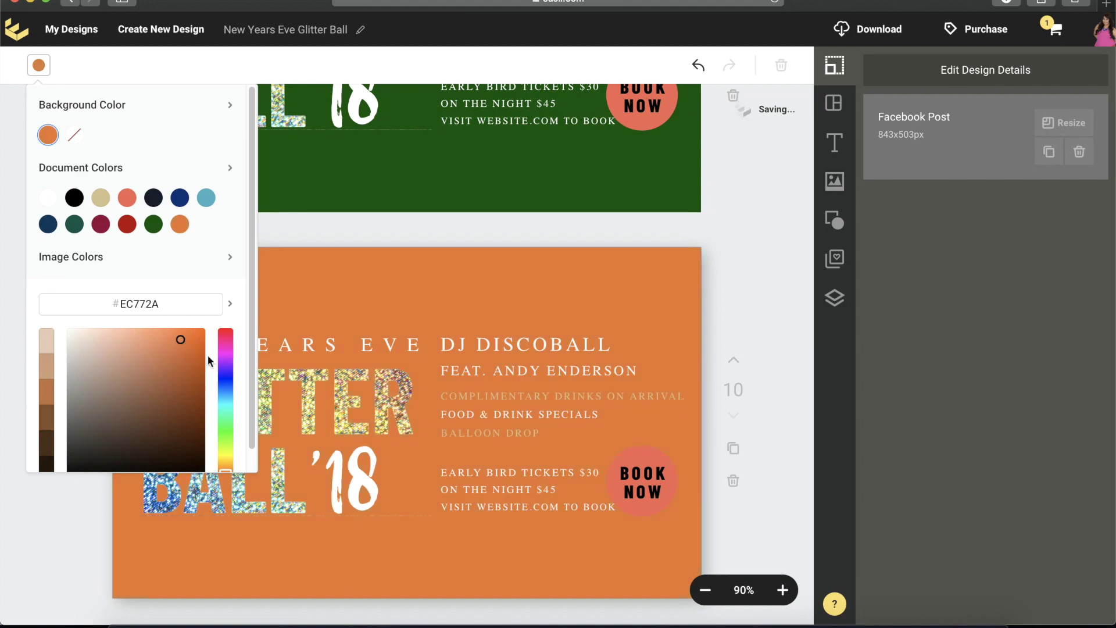
left_click(718, 283)
scroll(717, 282, "up", 15)
scroll(717, 283, "down", 3)
Step: Make page 1's BOOK NOW circle white and page 2's circle dark green
left_click(642, 124)
left_click(38, 65)
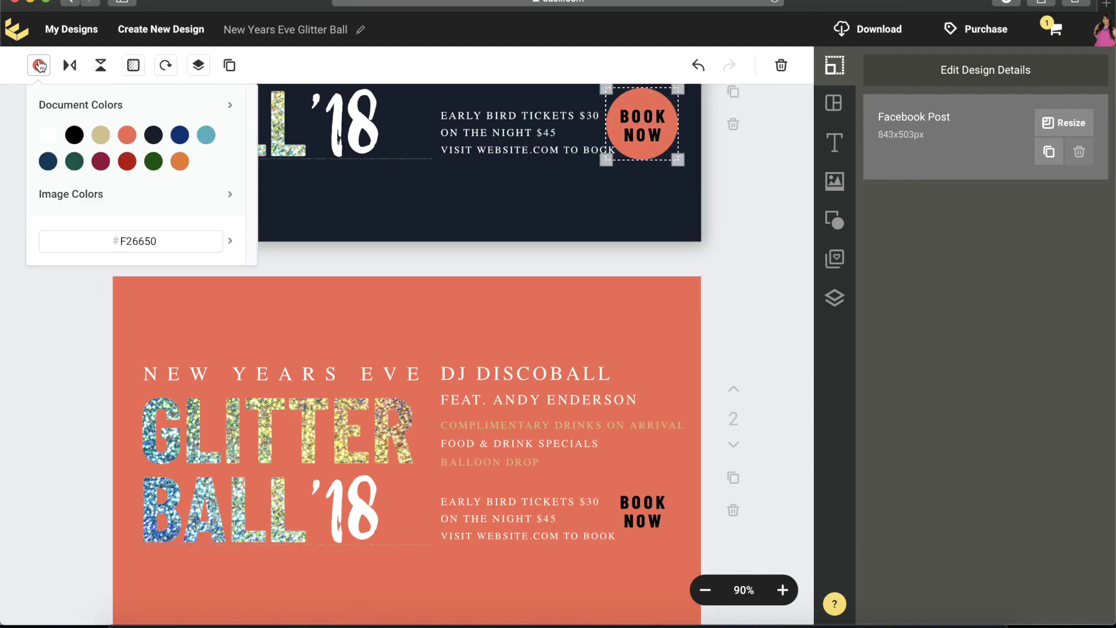
left_click(47, 135)
left_click(663, 535)
left_click(33, 67)
left_click(154, 161)
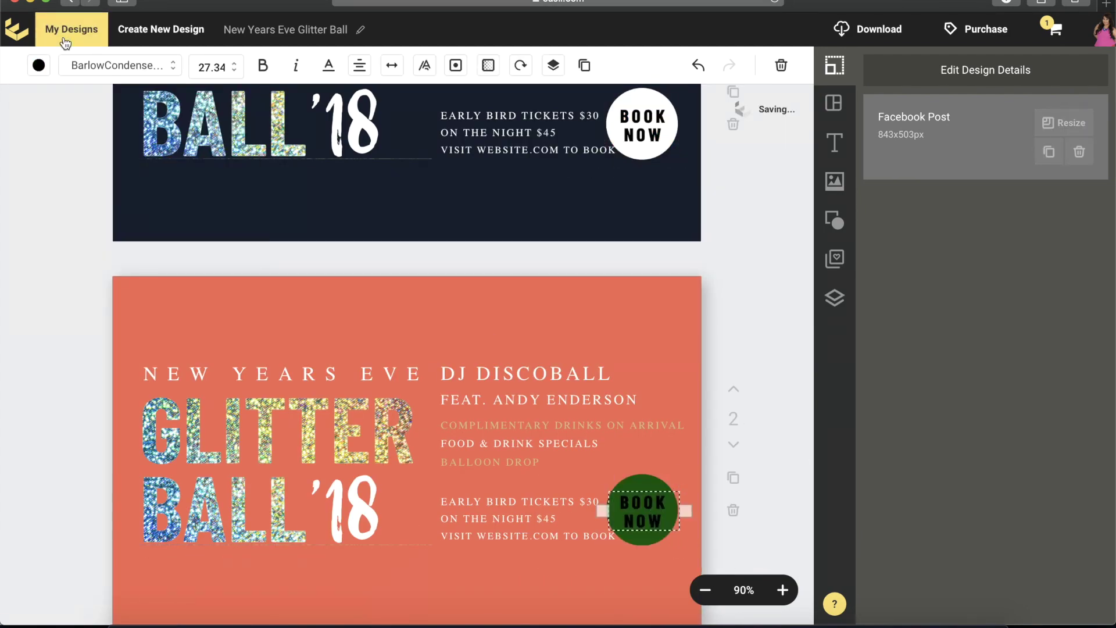
Step: Set page 3's BOOK NOW circle to white and recolour page 4's circle
left_click(734, 444)
left_click(642, 442)
left_click(38, 65)
left_click(47, 135)
scroll(732, 349, "down", 5)
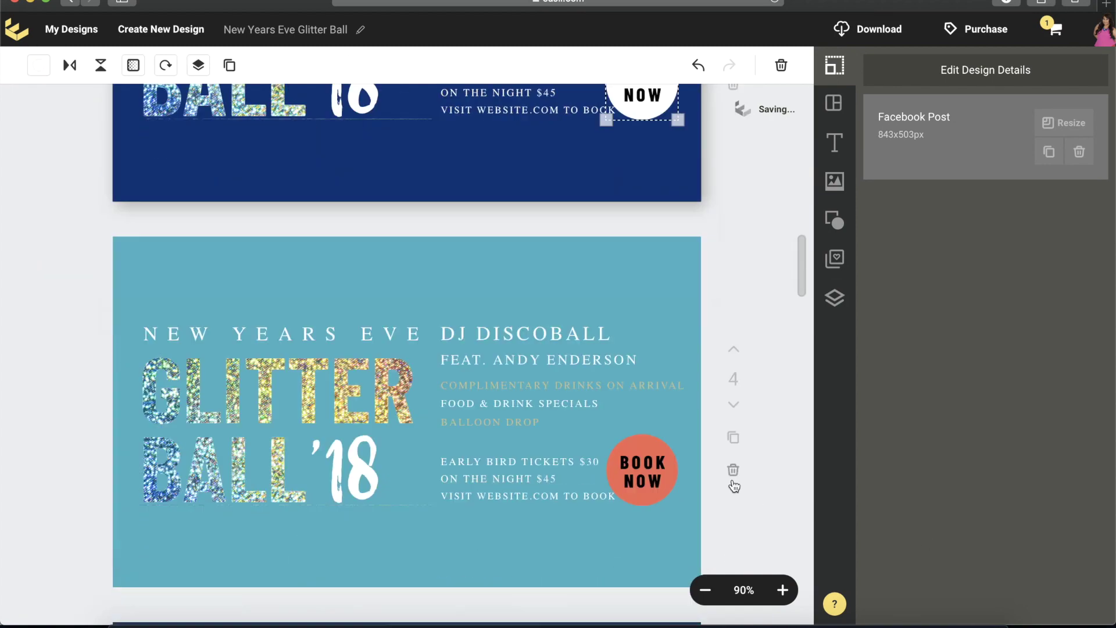
left_click(642, 470)
left_click(38, 65)
left_click(47, 135)
Step: Recolour the BOOK NOW circles on pages 5, 6 and 7 from Document Colors
scroll(686, 466, "down", 3)
left_click(643, 416)
left_click(38, 65)
left_click(48, 135)
scroll(745, 489, "down", 5)
left_click(642, 308)
left_click(39, 65)
left_click(47, 135)
scroll(744, 349, "down", 5)
left_click(643, 242)
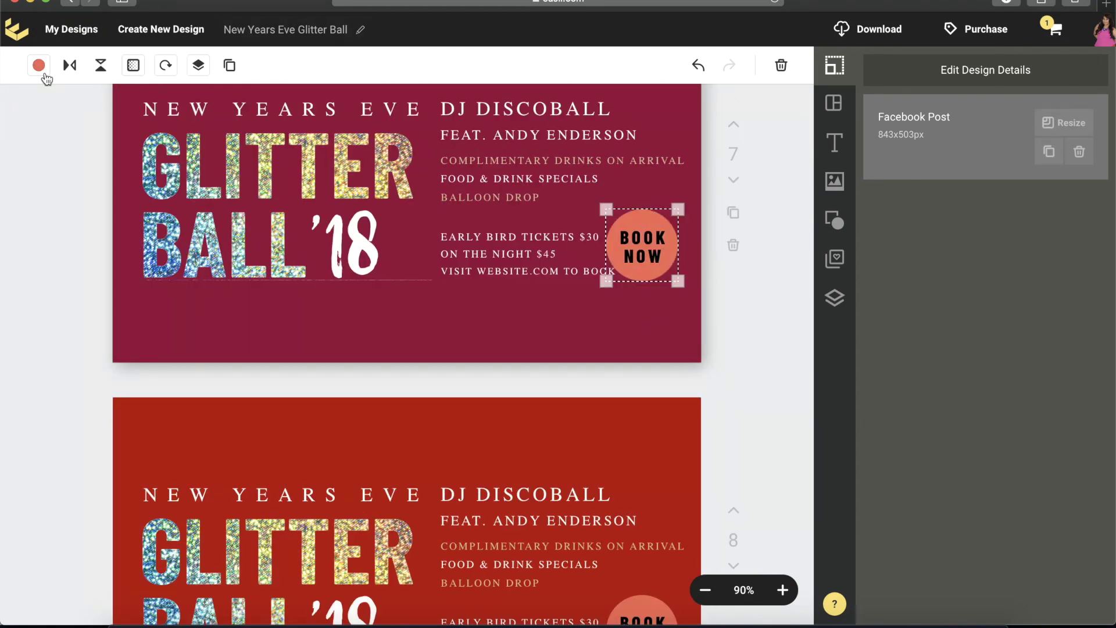
left_click(38, 66)
left_click(48, 135)
Step: Recolour the BOOK NOW circles on pages 8, 9 and 10 from Document Colors
scroll(744, 349, "down", 4)
left_click(643, 385)
left_click(39, 66)
left_click(47, 134)
scroll(734, 415, "down", 3)
left_click(642, 511)
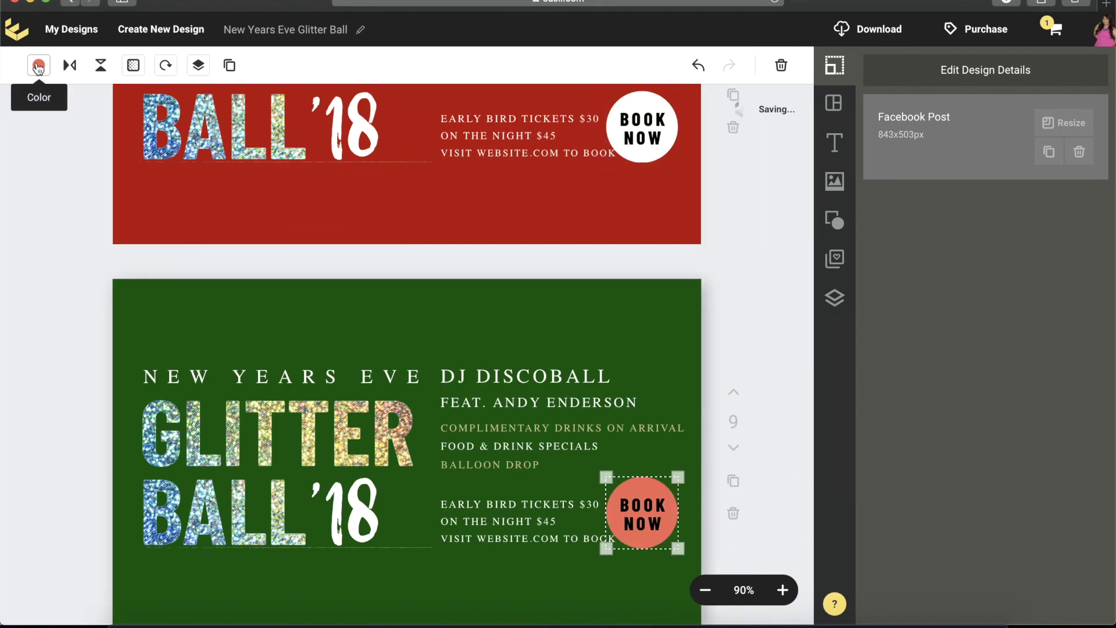
left_click(39, 66)
left_click(48, 135)
scroll(733, 407, "down", 5)
left_click(642, 359)
left_click(38, 65)
left_click(48, 135)
Step: Make page 2's BOOK NOW circle white and keep its BOOK NOW lettering black
scroll(760, 243, "up", 20)
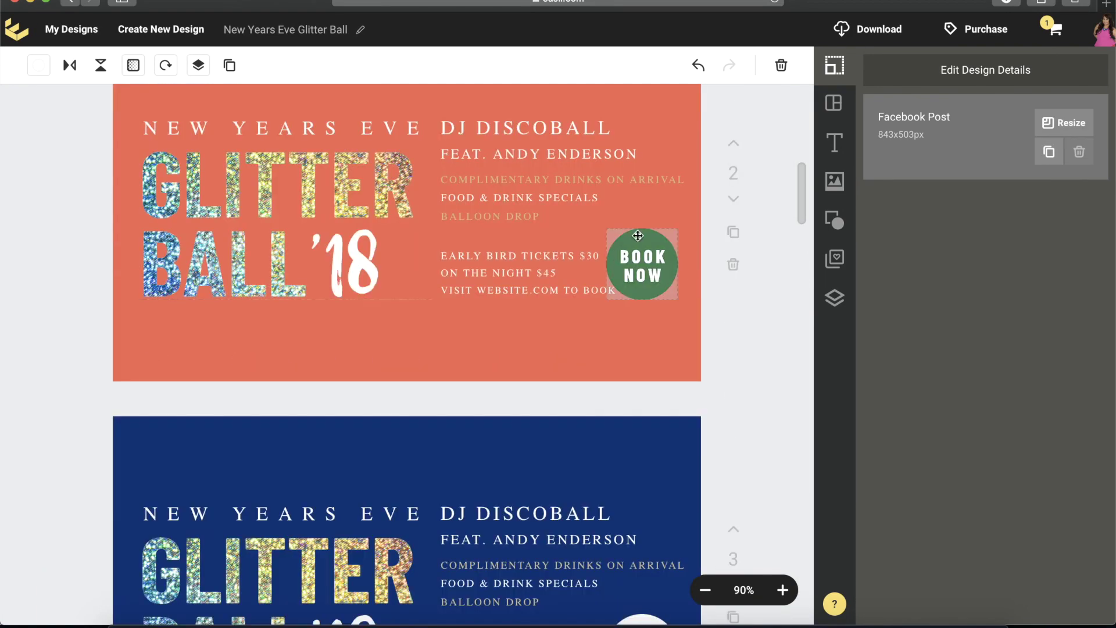
left_click(638, 236)
left_click(38, 65)
left_click(47, 135)
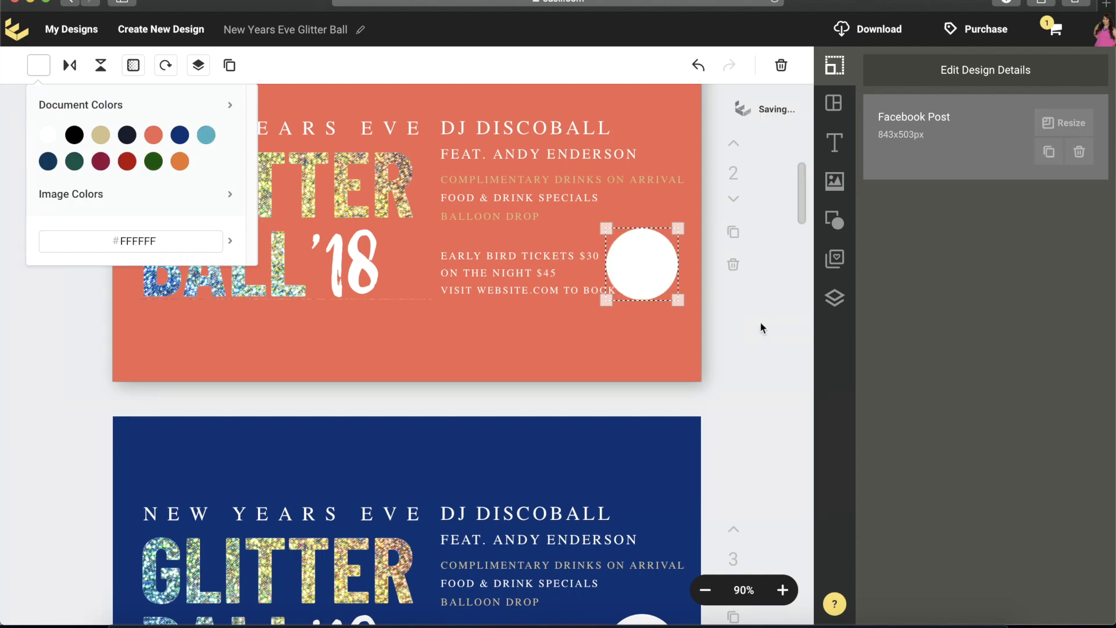
scroll(759, 321, "up", 4)
scroll(762, 324, "down", 3)
left_click(642, 305)
left_click(38, 65)
left_click(29, 134)
Step: Turn page 2's BOOK NOW circle dark green and dismiss the save error
scroll(759, 397, "down", 20)
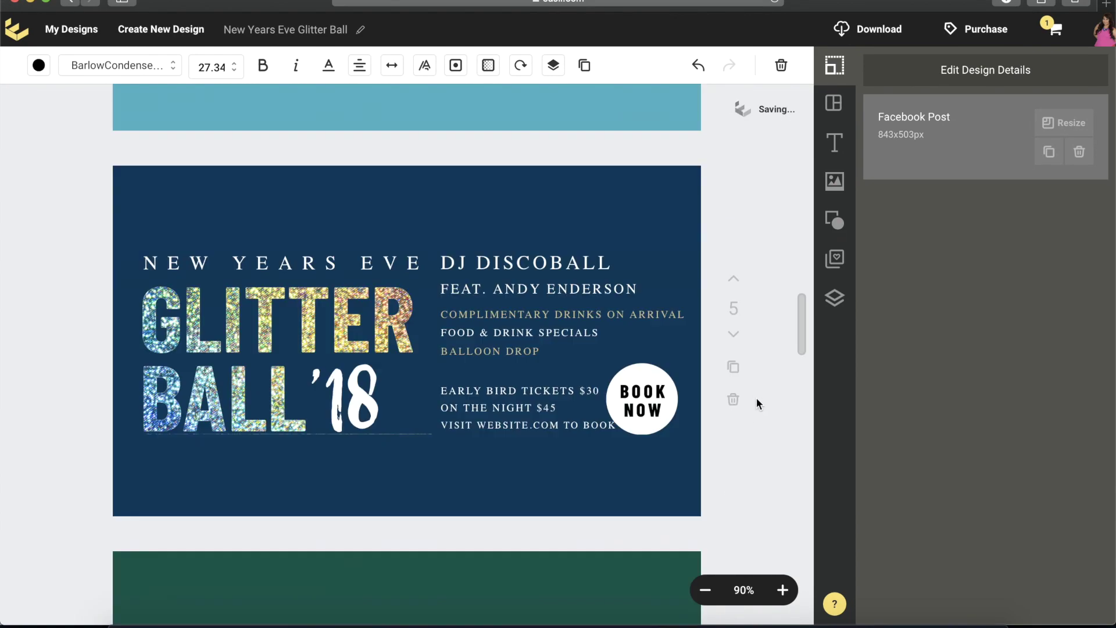
scroll(759, 397, "up", 20)
scroll(727, 399, "down", 1)
left_click(642, 506)
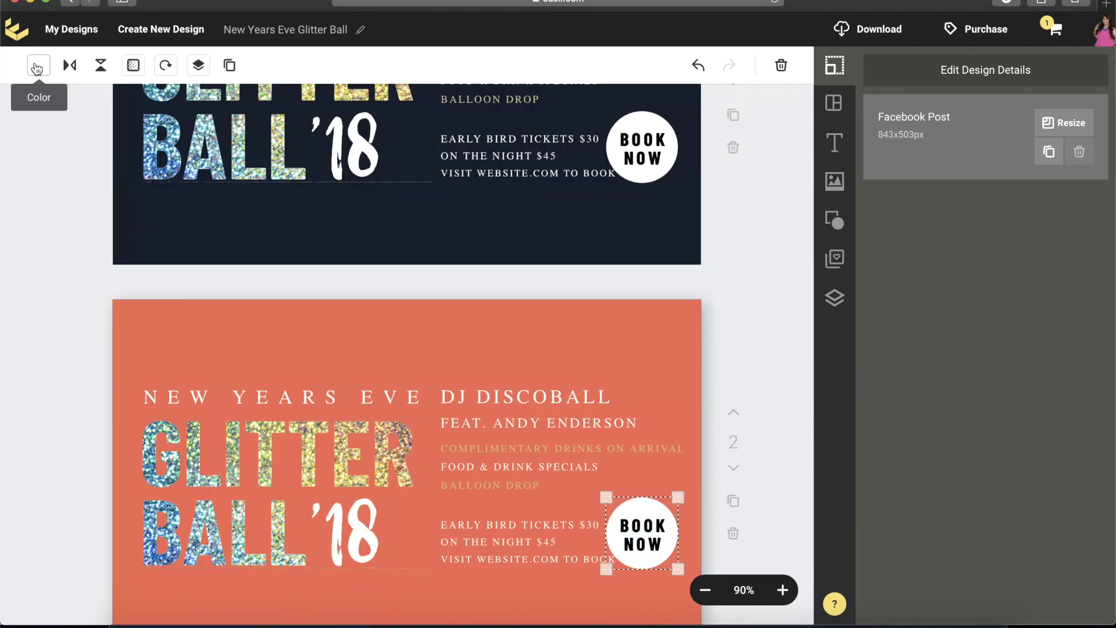
left_click(38, 65)
left_click(153, 135)
left_click(698, 417)
left_click(38, 65)
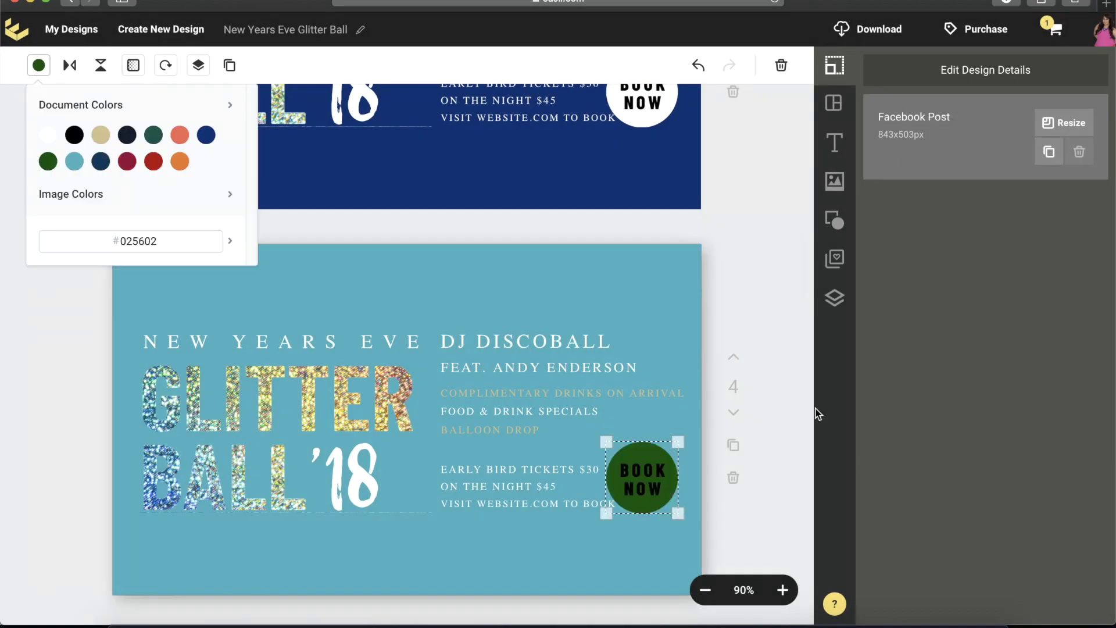
Step: Apply dark green to the BOOK NOW circles on the following pages, undoing one change
scroll(675, 410, "down", 2)
left_click(39, 65)
scroll(769, 336, "down", 5)
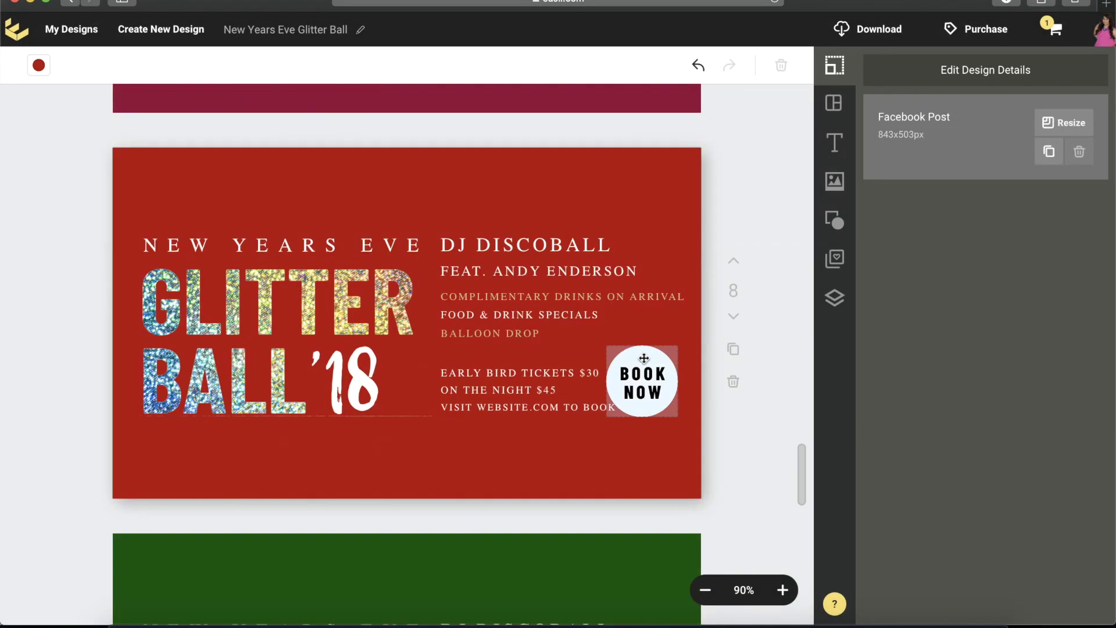
scroll(715, 410, "down", 5)
left_click(38, 66)
scroll(768, 247, "up", 10)
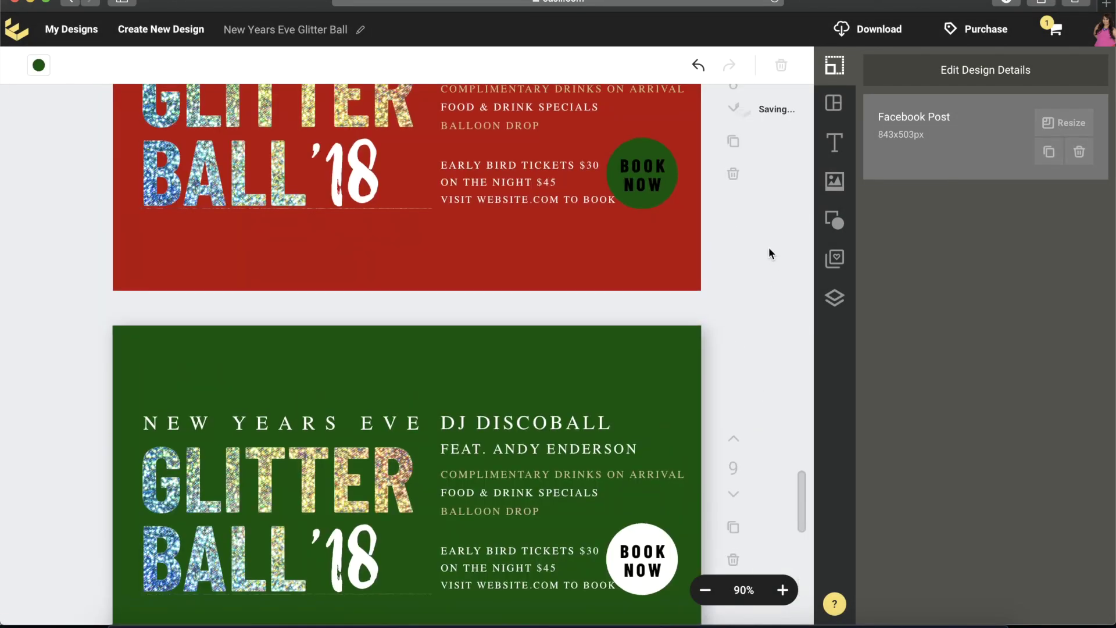
scroll(763, 265, "up", 10)
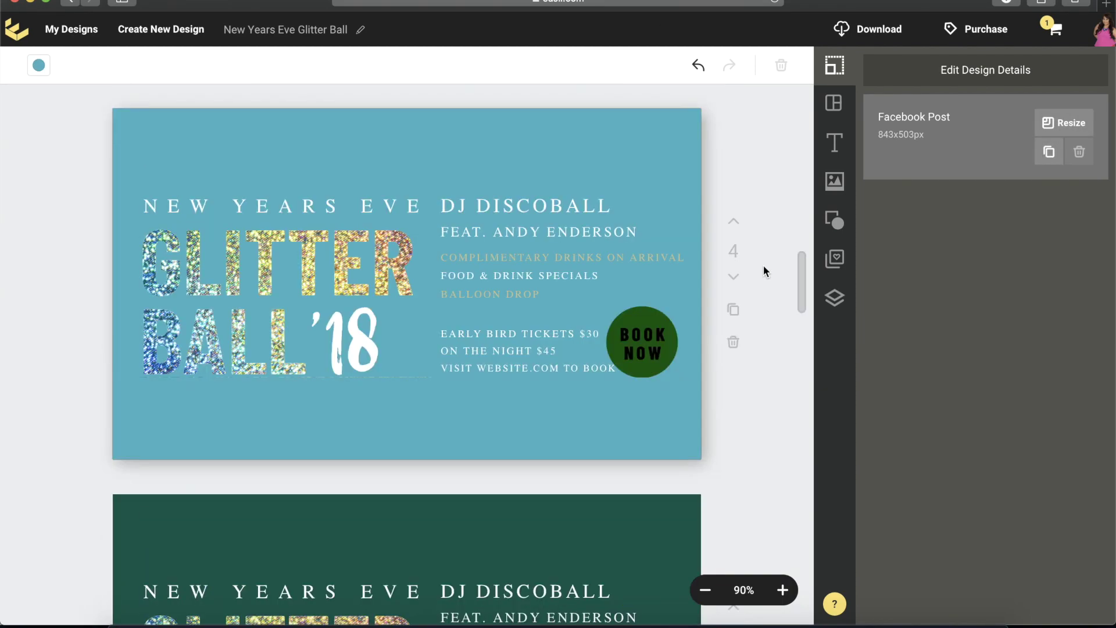
scroll(761, 263, "down", 5)
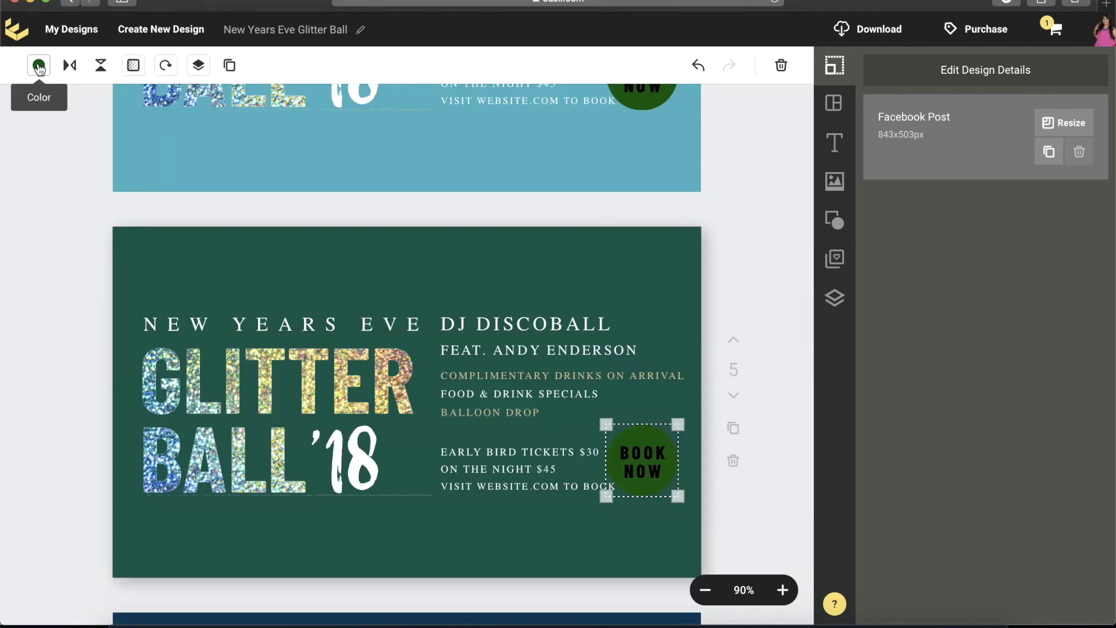
key("super+z")
scroll(760, 332, "up", 5)
scroll(751, 349, "down", 20)
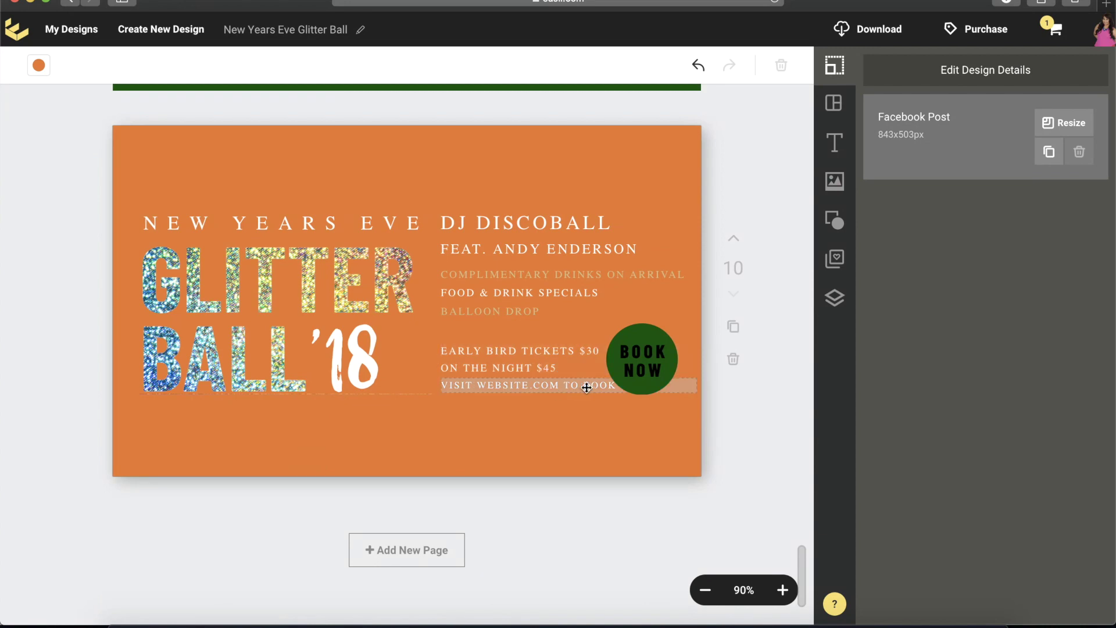
left_click_drag(804, 560, 421, 235)
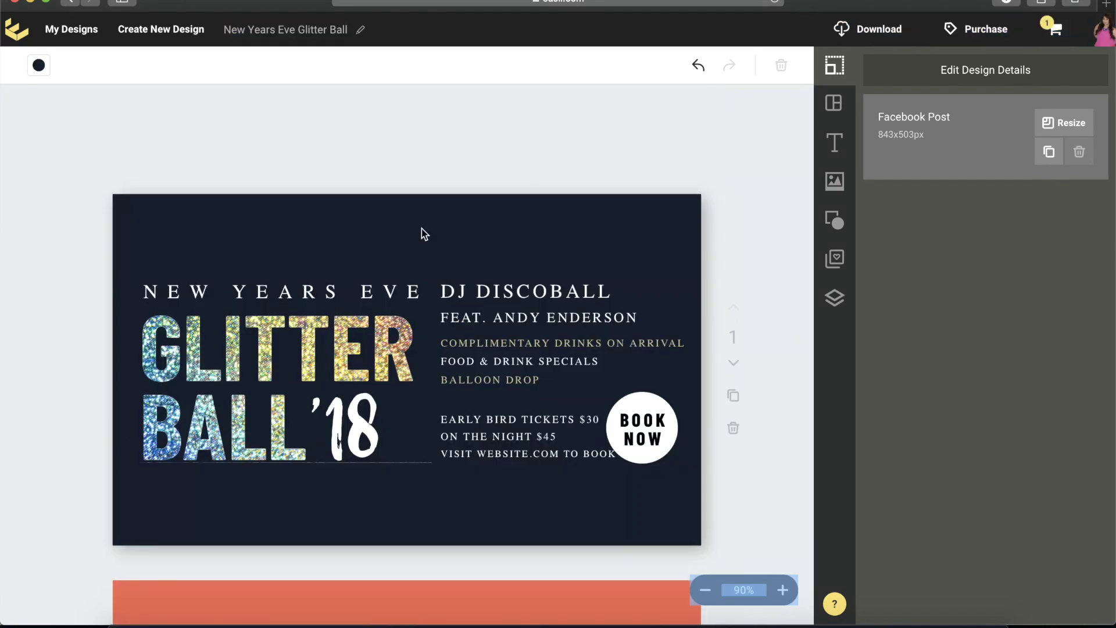
Step: Try selecting words in page 1's GLITTER BALL '18 title, leaving it unchanged
left_click(203, 352)
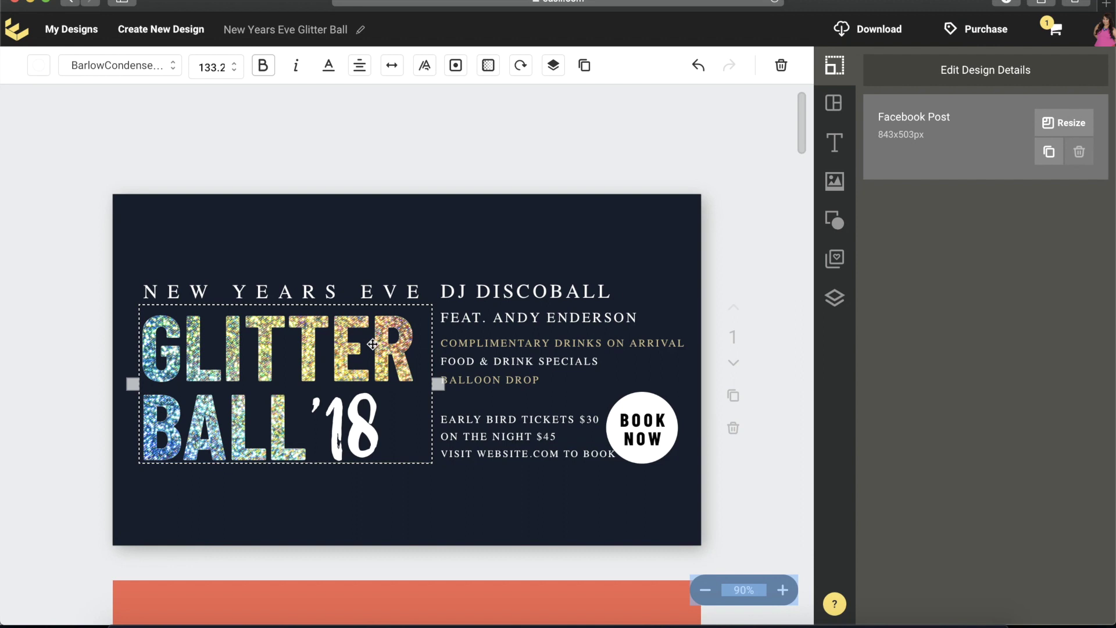
double_click(373, 344)
left_click(376, 344)
left_click_drag(373, 344, 331, 344)
left_click(403, 338)
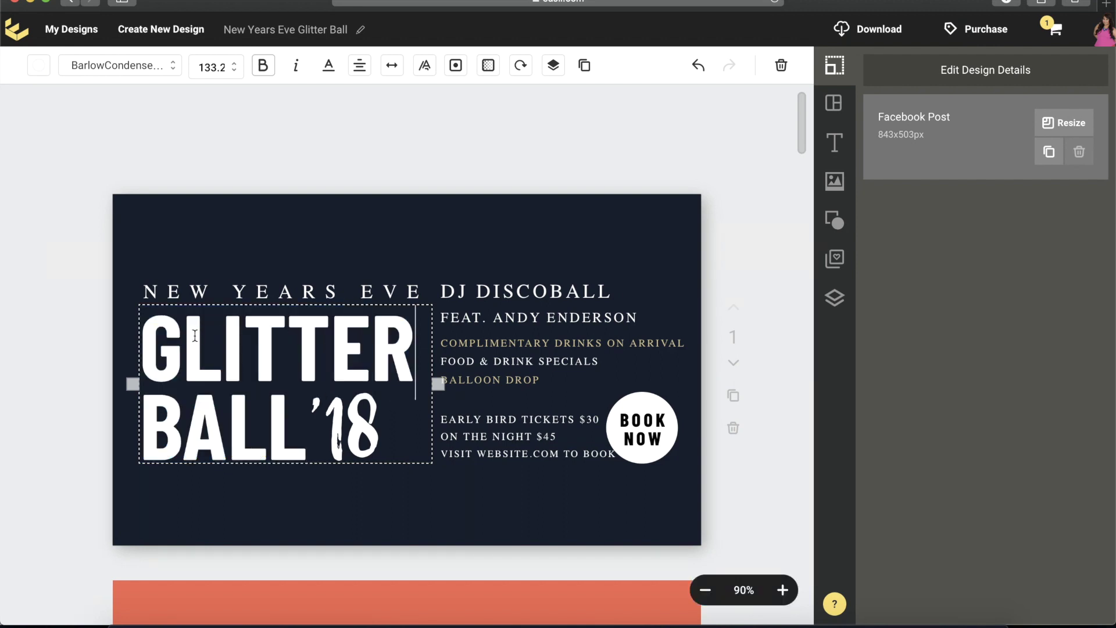
left_click_drag(195, 336, 223, 338)
left_click(307, 434)
scroll(413, 349, "down", 4)
scroll(401, 329, "up", 2)
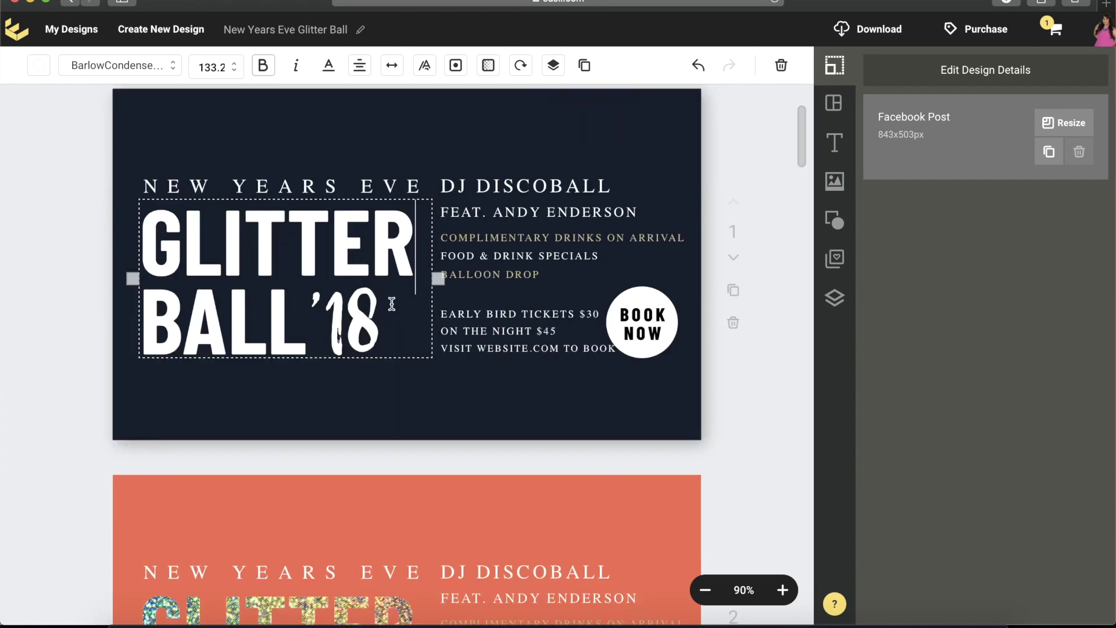
left_click(766, 385)
Step: Delete the word GLITTER from page 2's GLITTER BALL title
scroll(727, 417, "down", 7)
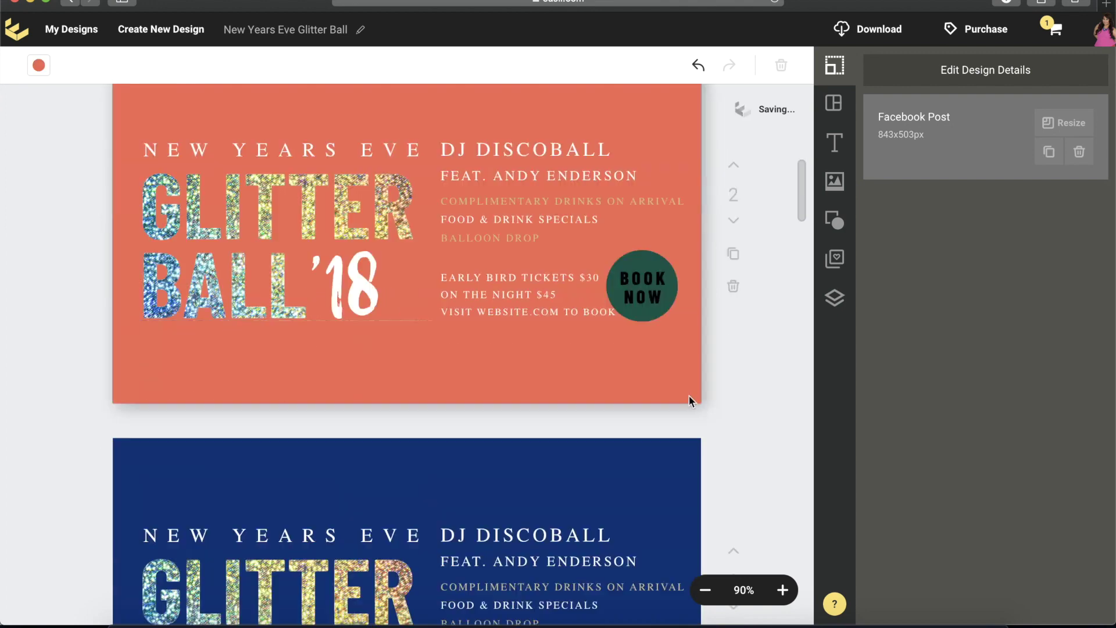
left_click(336, 214)
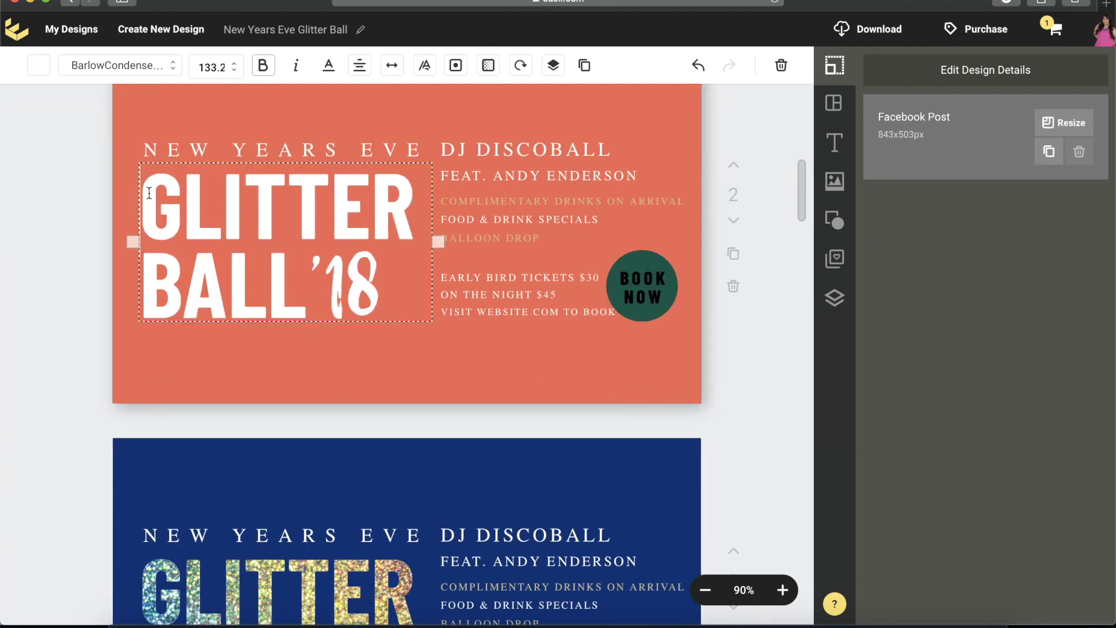
left_click_drag(136, 197, 407, 197)
key("BackSpace")
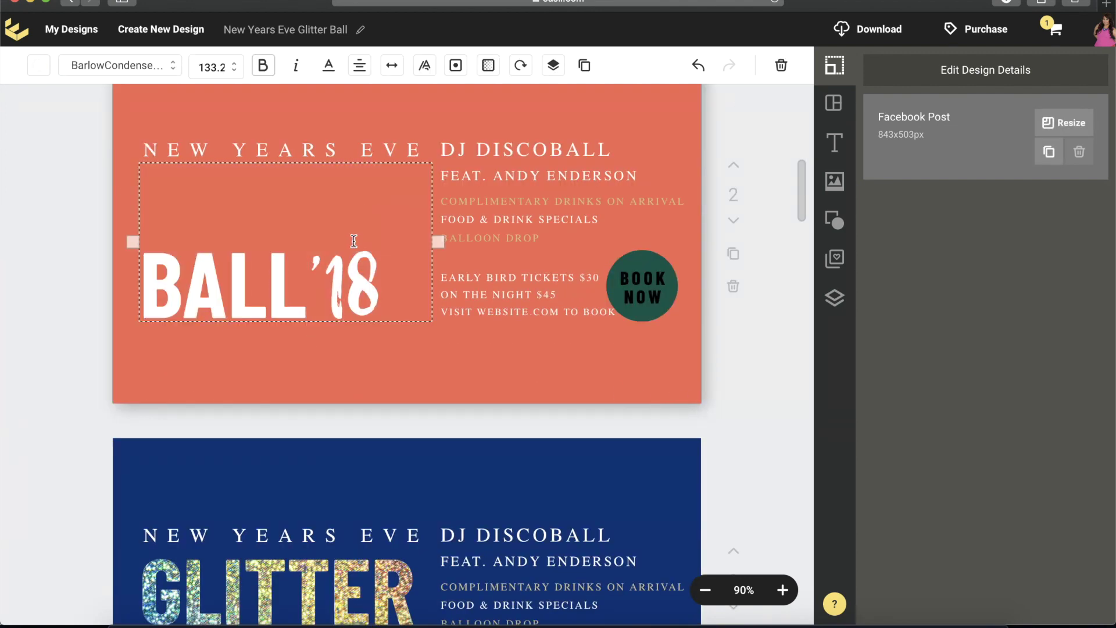
Step: Delete GLITTER from page 7's title so it reads BALL '18
scroll(431, 433, "down", 10)
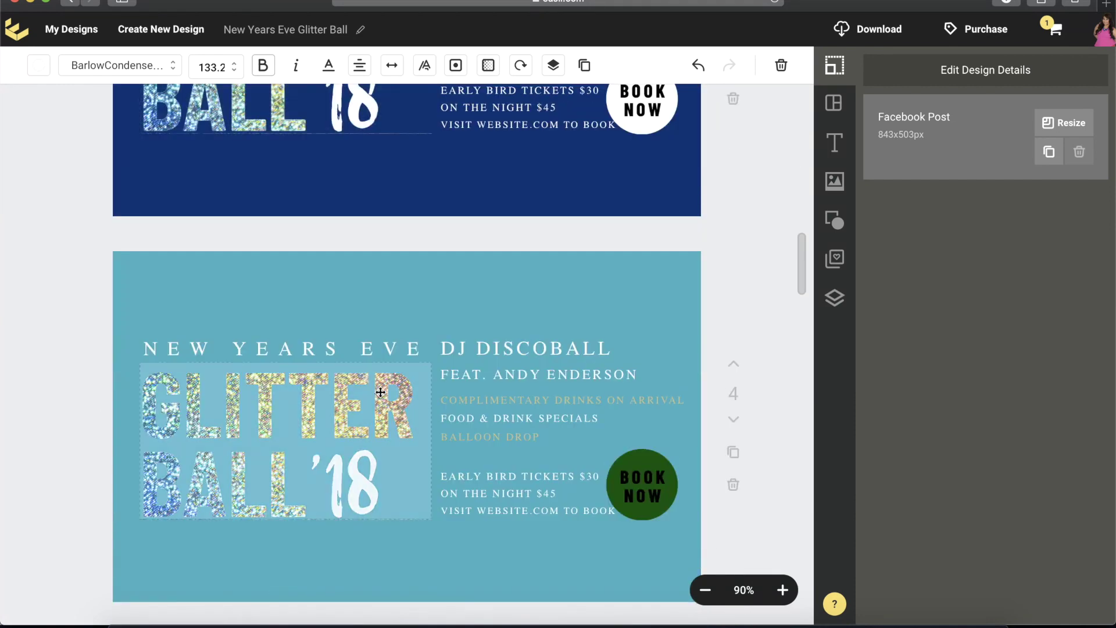
left_click(380, 393)
scroll(411, 391, "down", 12)
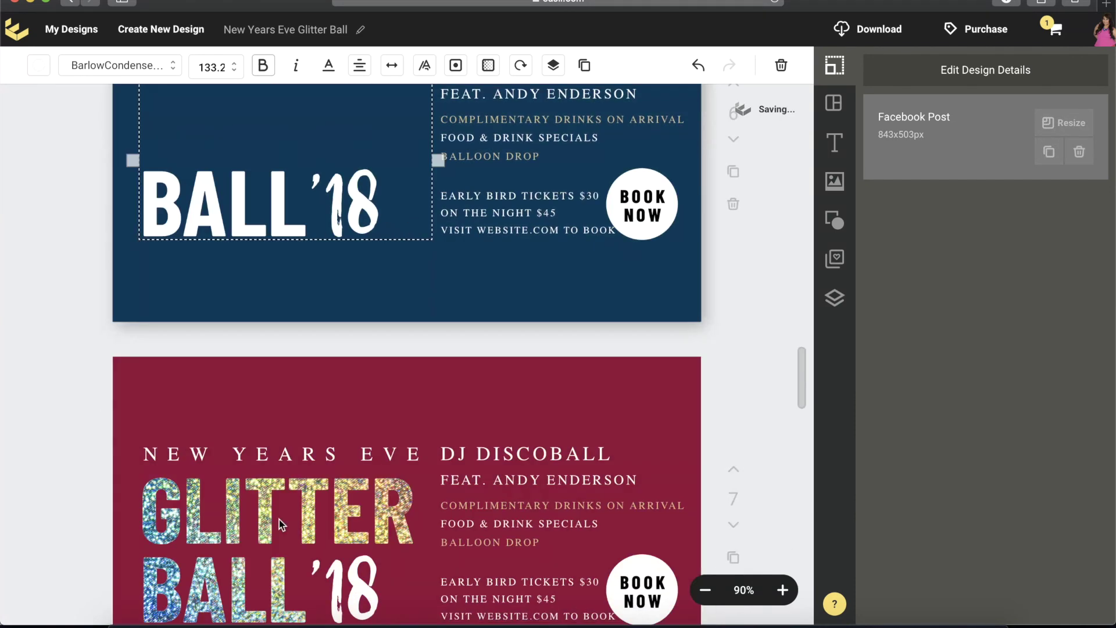
left_click(372, 424)
left_click_drag(414, 407, 142, 407)
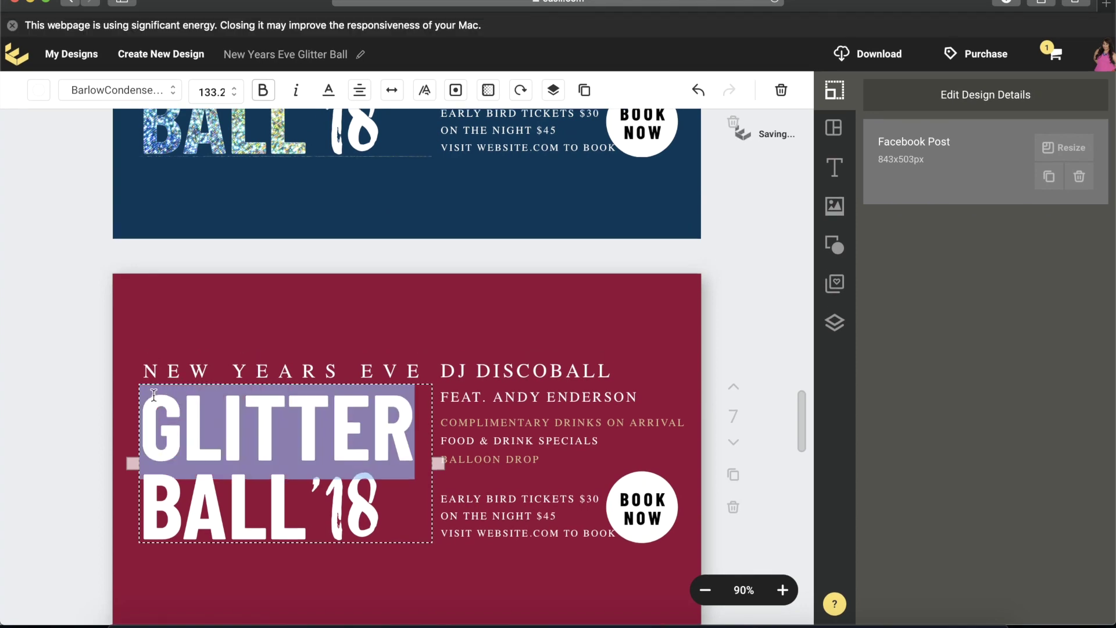
key("BackSpace")
scroll(727, 439, "down", 6)
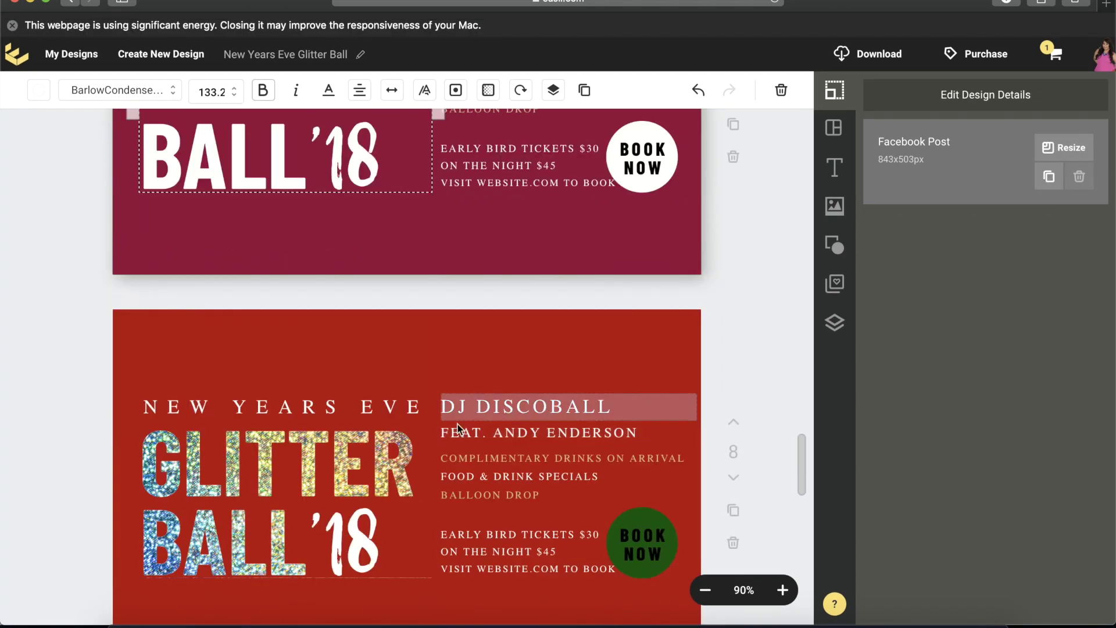
left_click(382, 450)
scroll(382, 450, "up", 3)
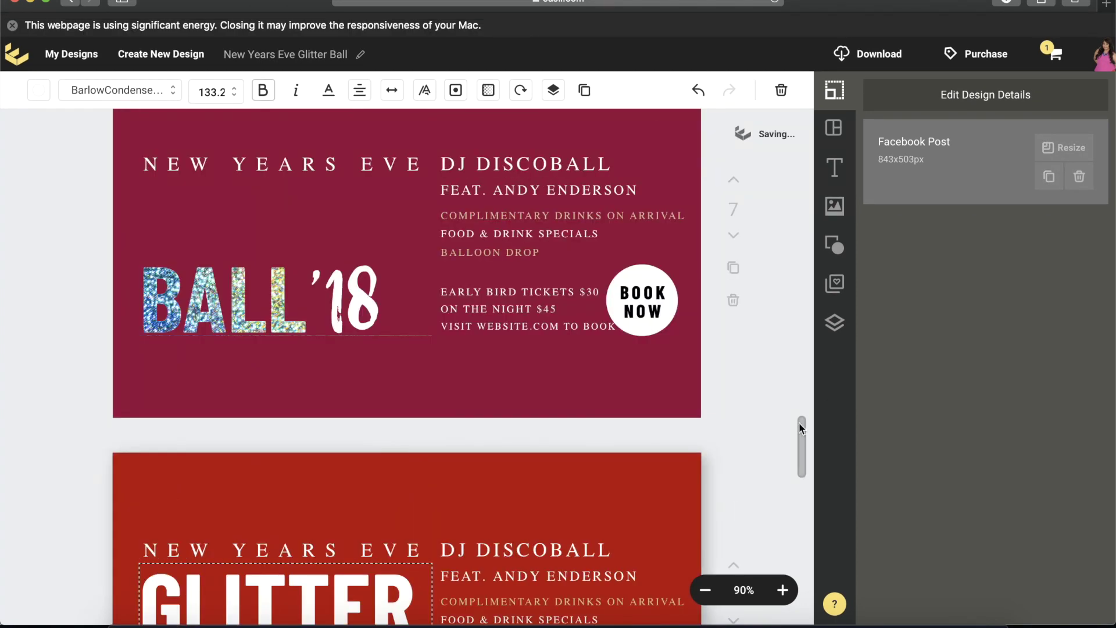
left_click_drag(800, 429, 801, 381)
Step: Undo twice to bring GLITTER back into page 7's headline
left_click(707, 96)
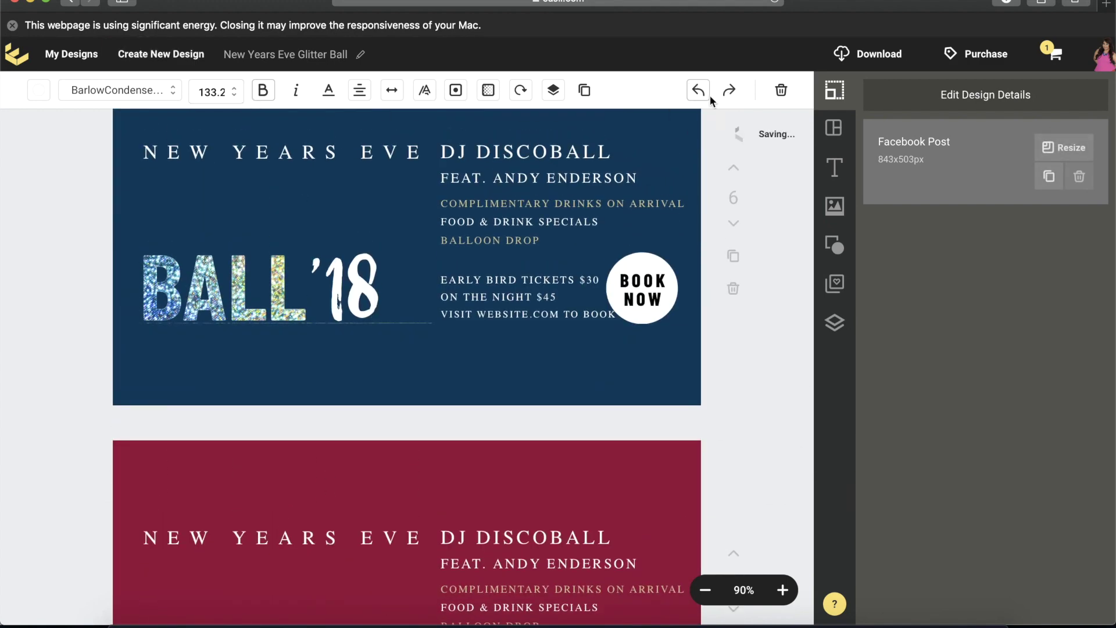
scroll(372, 468, "down", 3)
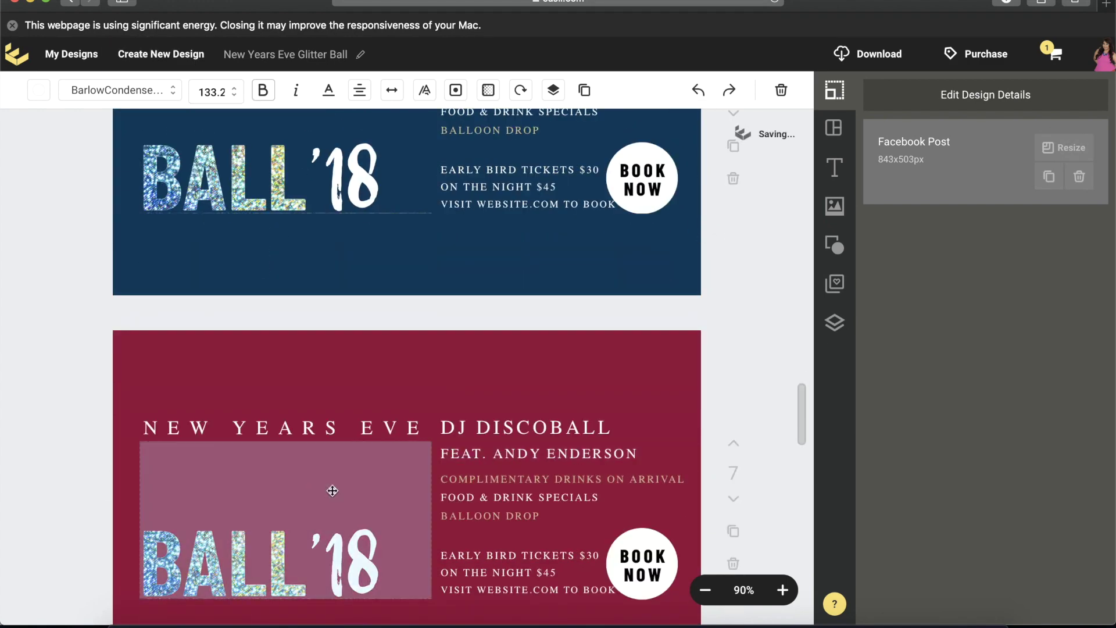
left_click(690, 93)
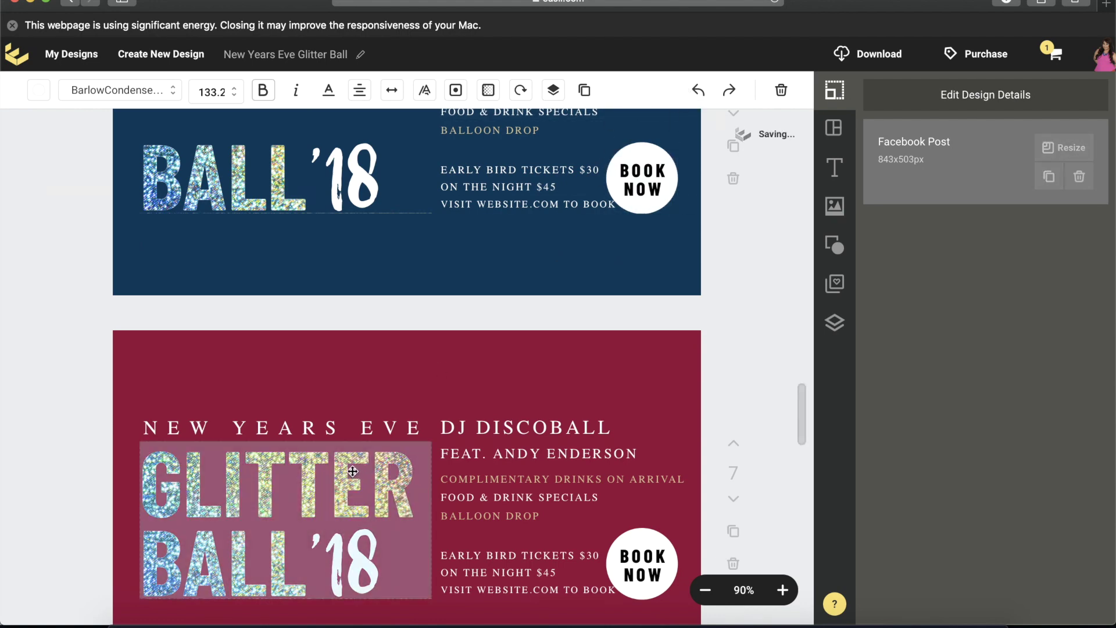
scroll(285, 372, "up", 6)
left_click_drag(801, 378, 813, 465)
Step: Delete GLITTER from the headlines on pages 8 and 10, leaving BALL '18
left_click(415, 339)
left_click_drag(415, 339, 141, 342)
key("BackSpace")
scroll(785, 420, "down", 1)
scroll(785, 420, "down", 10)
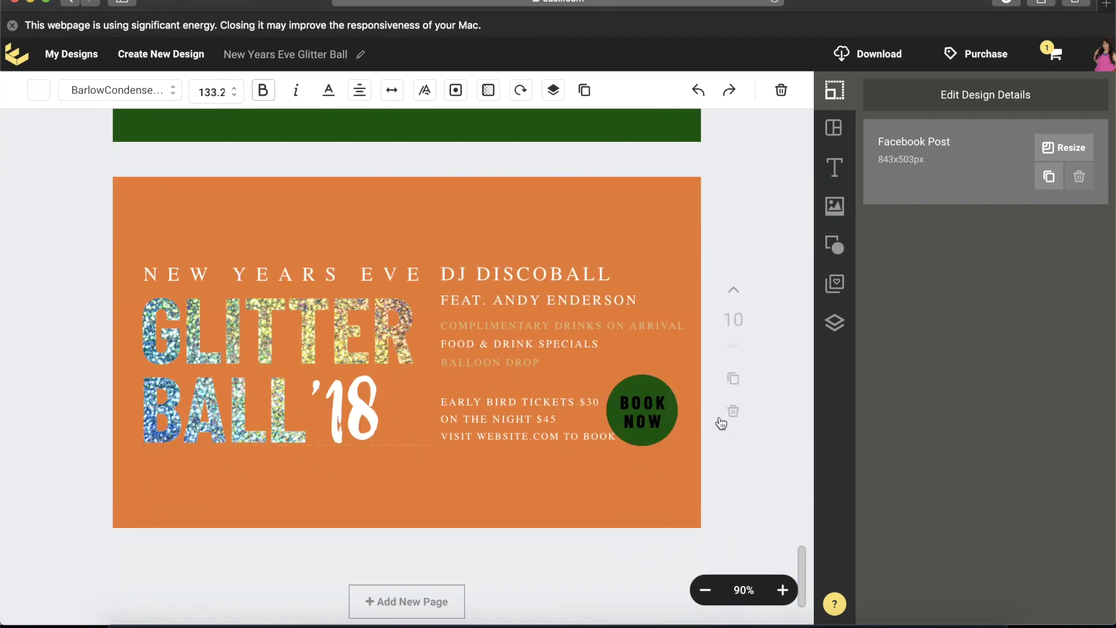
double_click(288, 326)
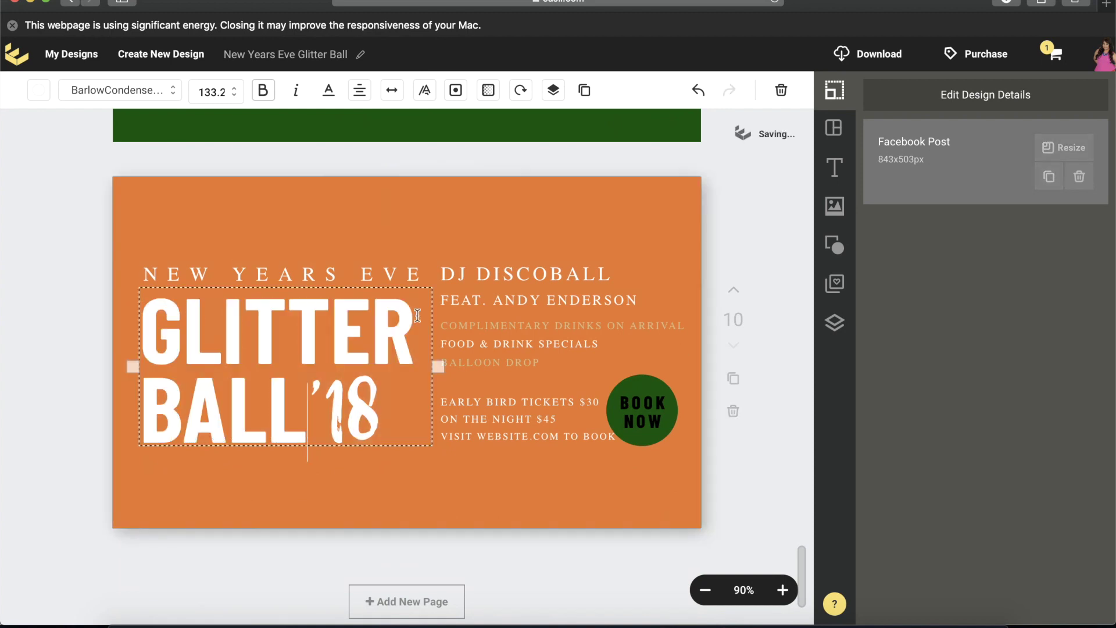
left_click_drag(129, 311, 414, 331)
key("BackSpace")
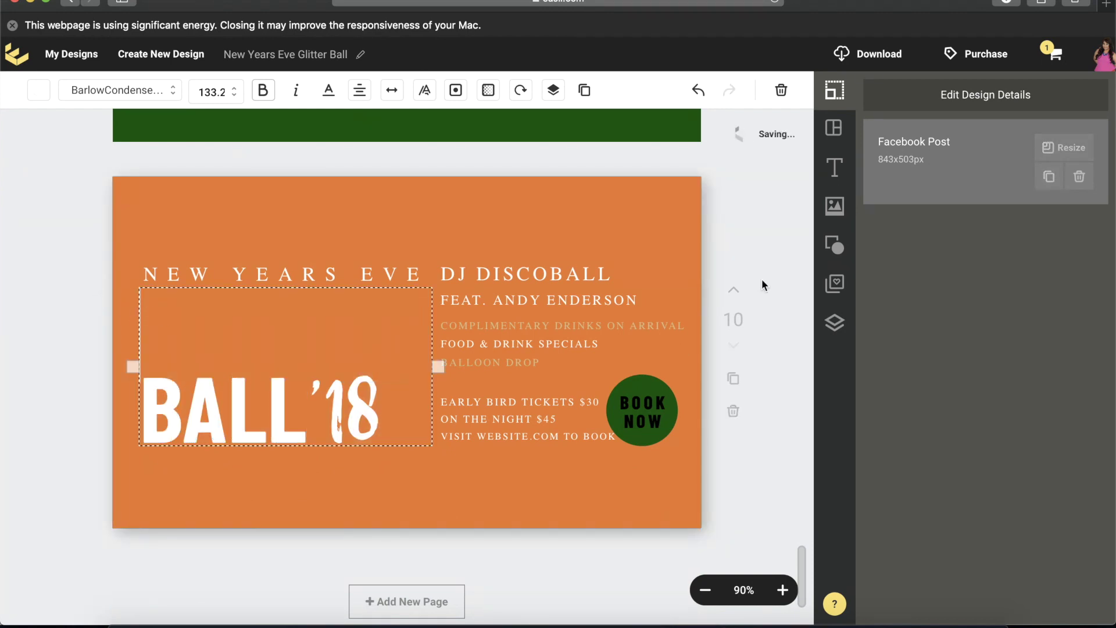
left_click(764, 273)
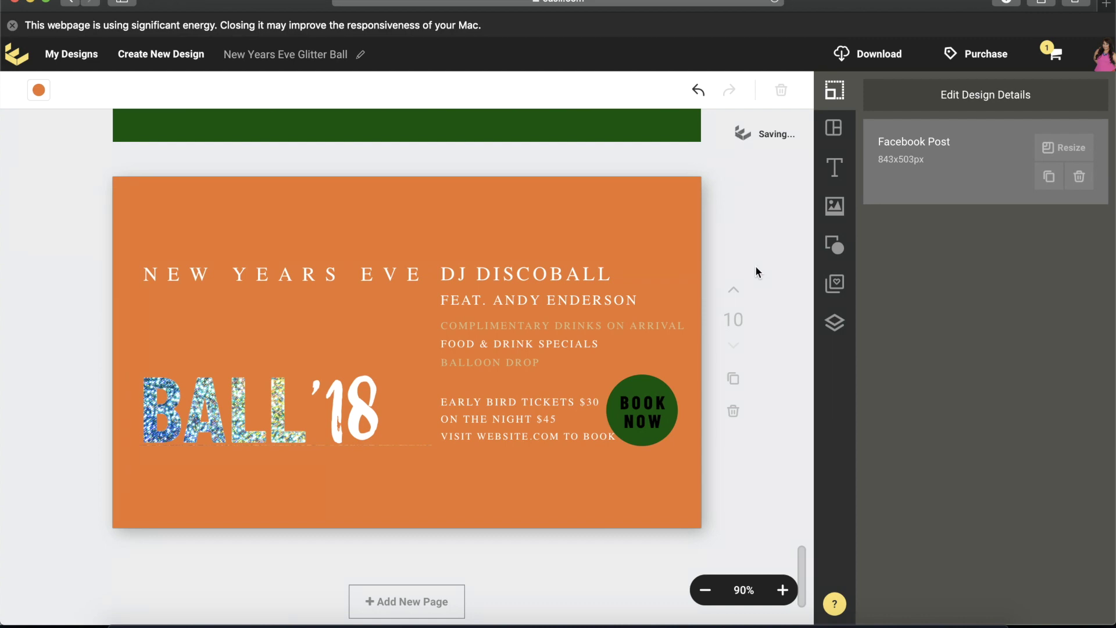
scroll(755, 271, "up", 20)
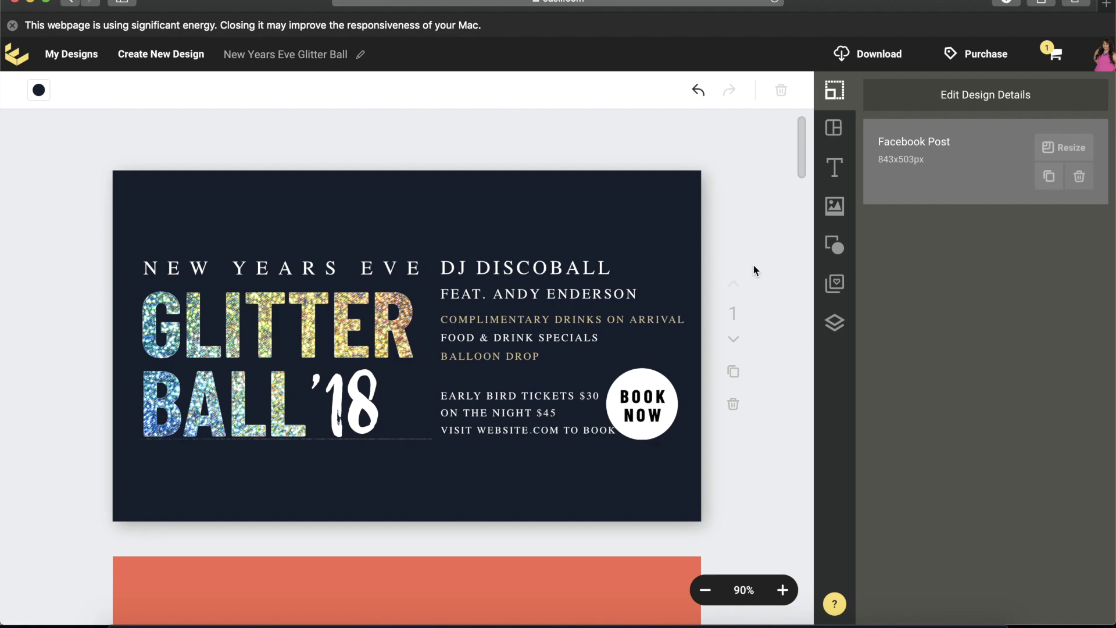
scroll(754, 268, "down", 10)
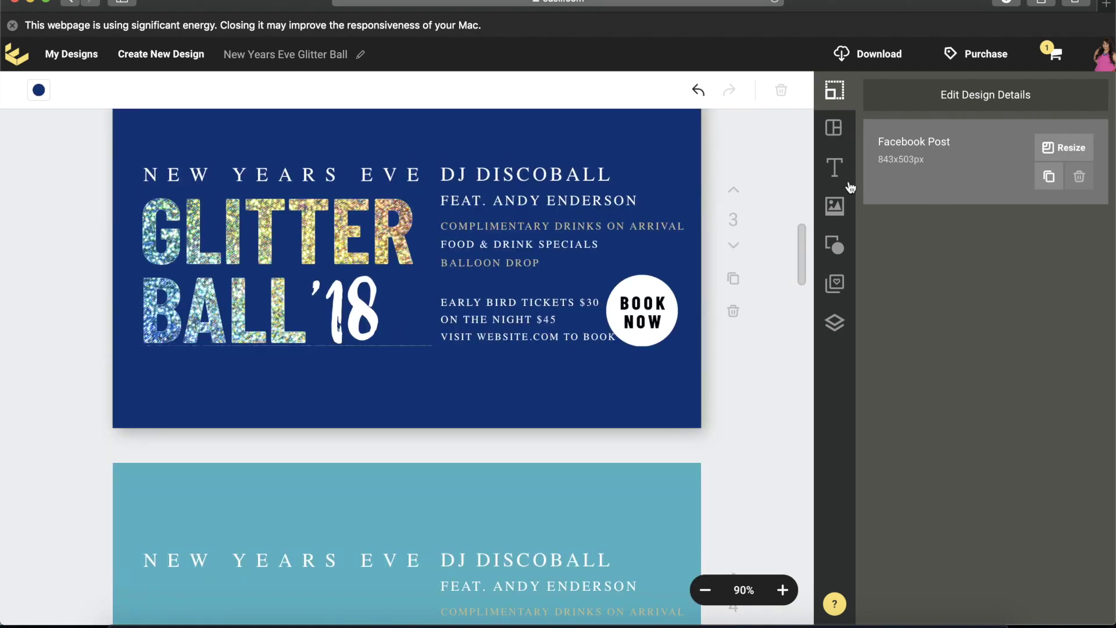
scroll(729, 227, "up", 5)
scroll(726, 243, "up", 5)
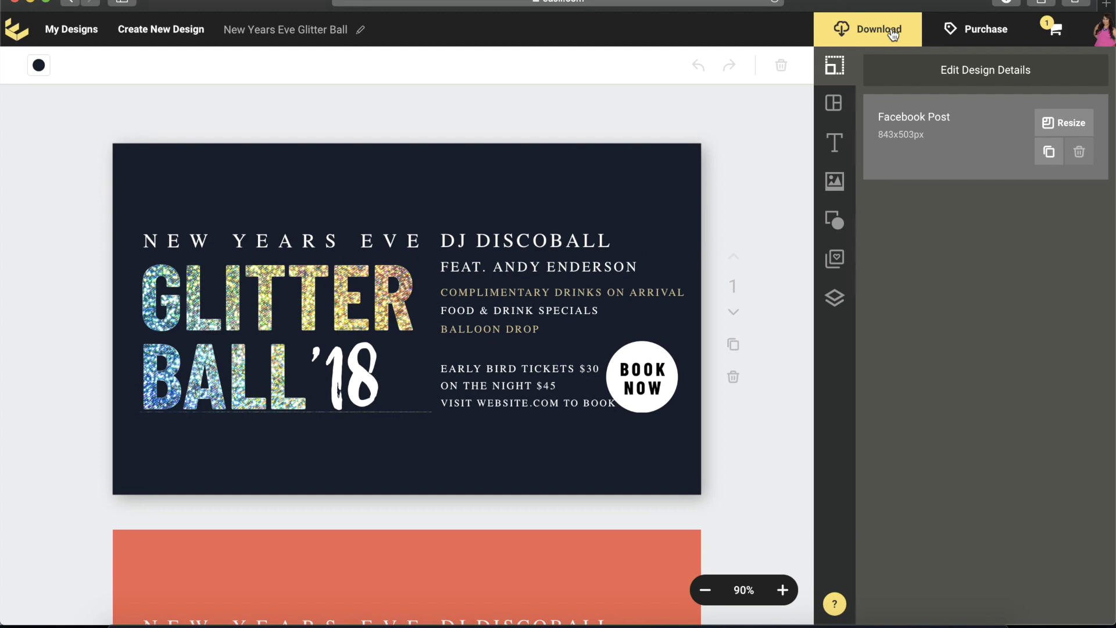
Step: Download the whole design as a GIF with Select GIF Speed set to Fast
left_click(893, 35)
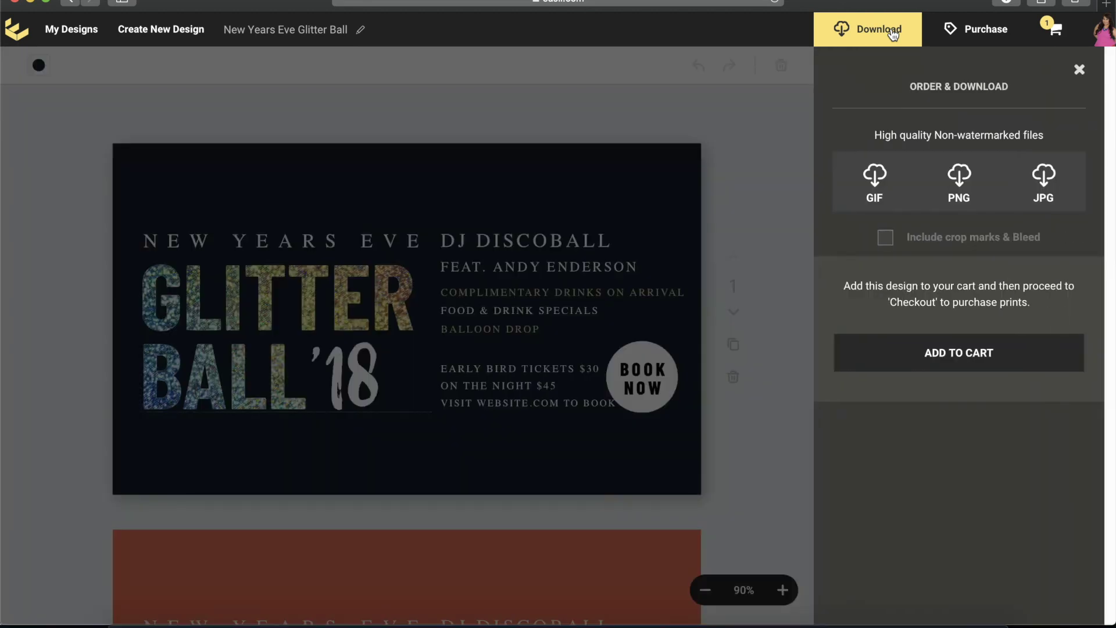
left_click(877, 186)
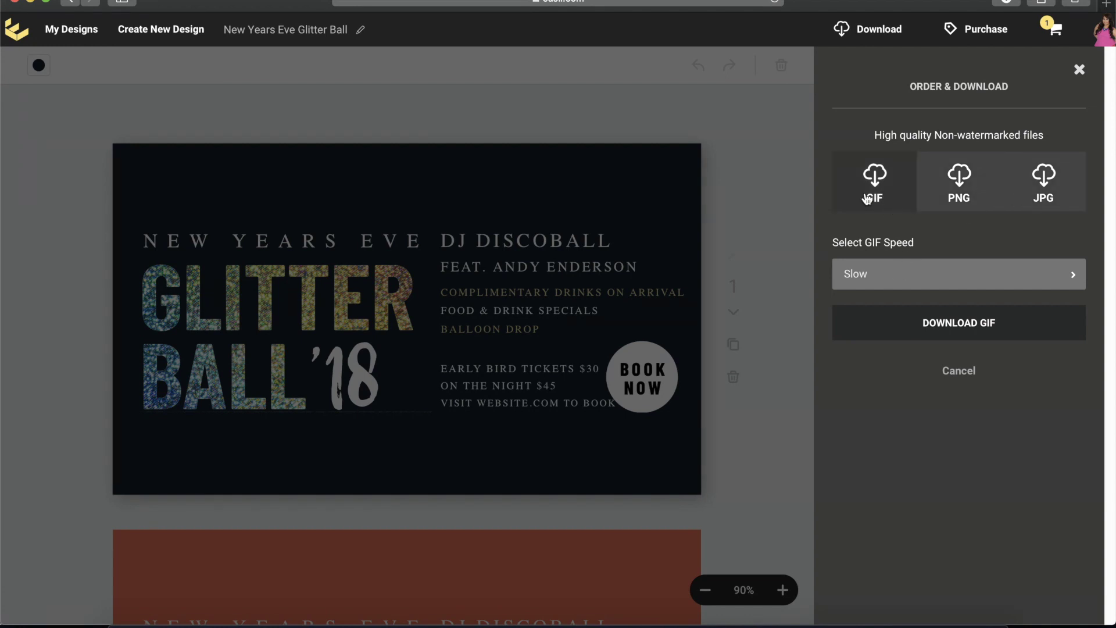
left_click(891, 278)
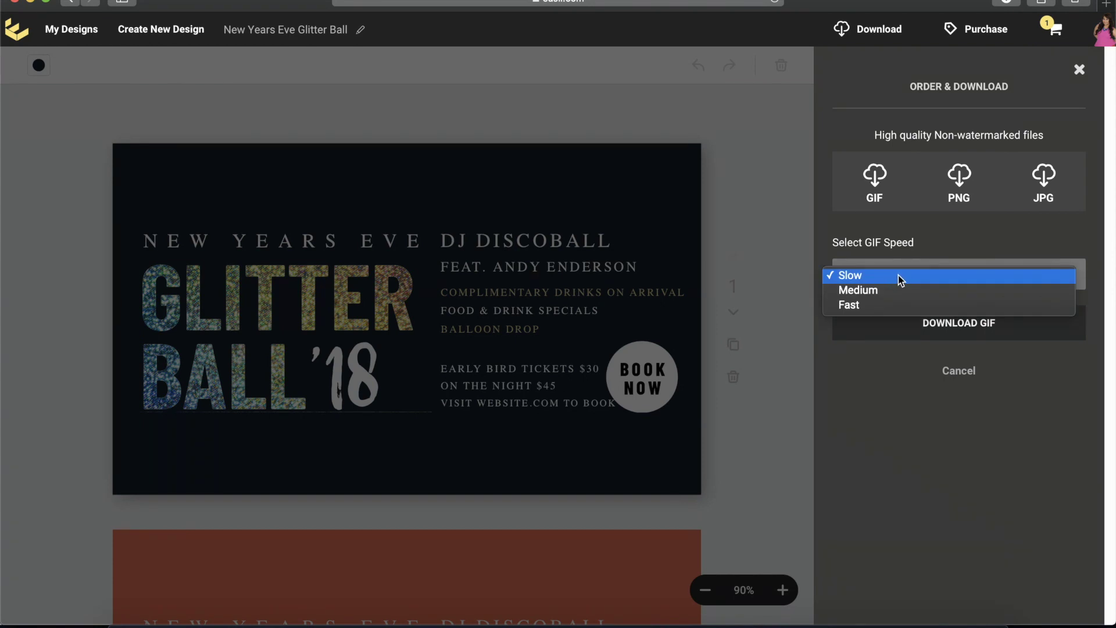
left_click(872, 307)
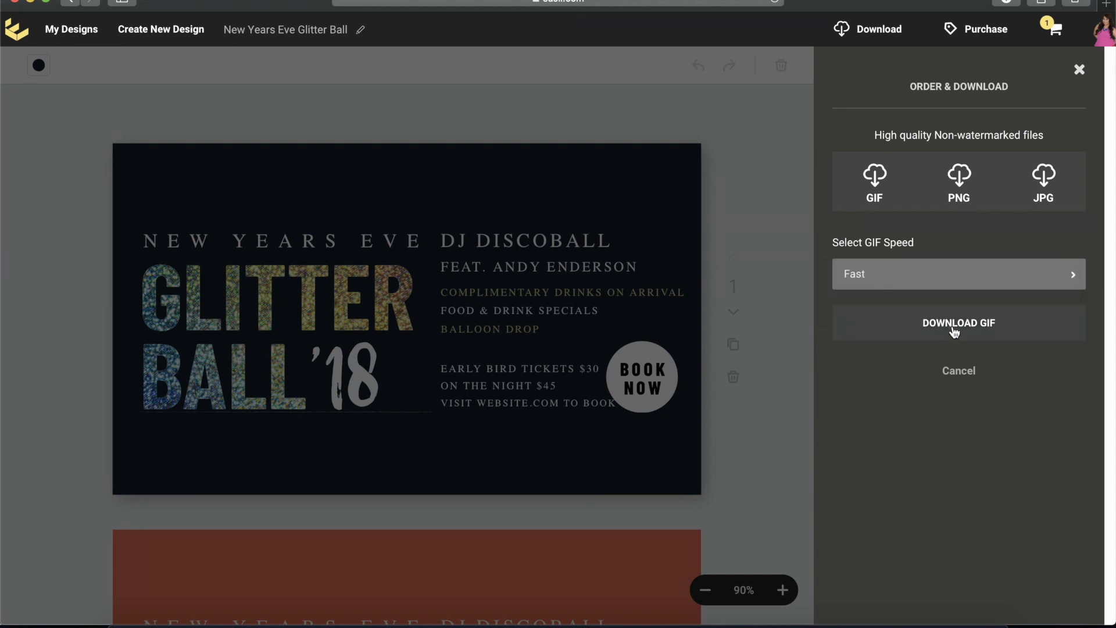
left_click(954, 330)
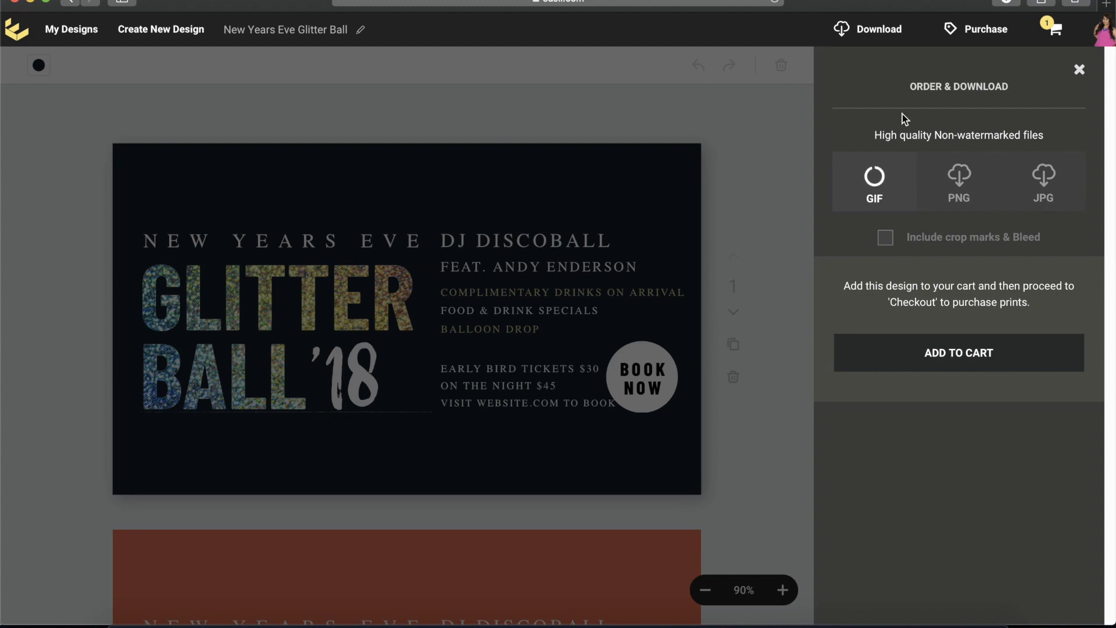
left_click(1109, 4)
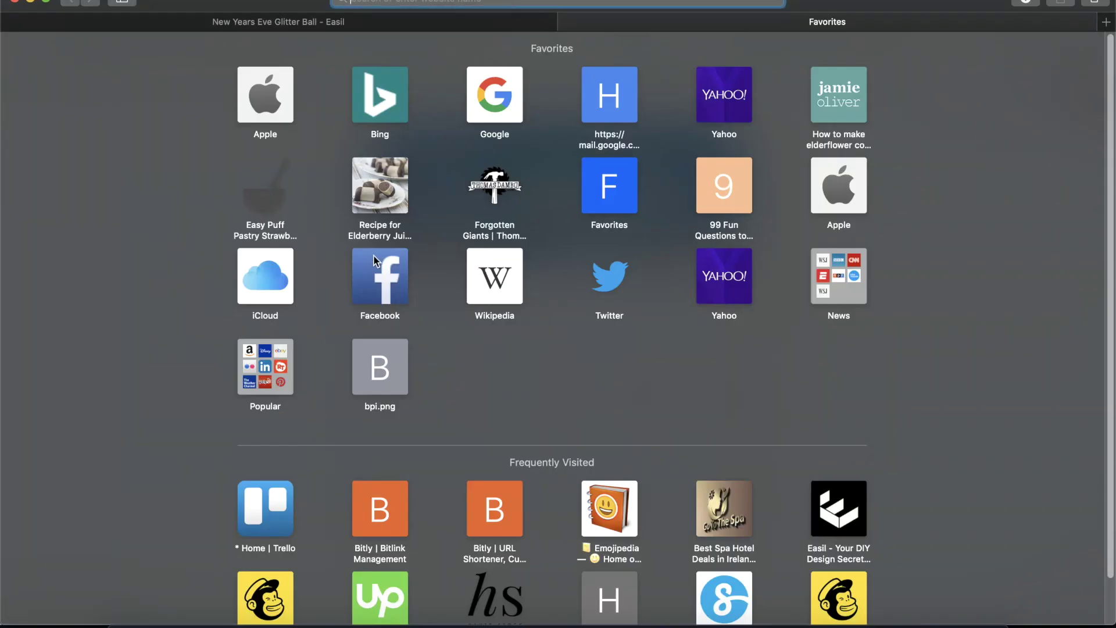
Step: Open Facebook from the Favorites page in the new tab
left_click(374, 273)
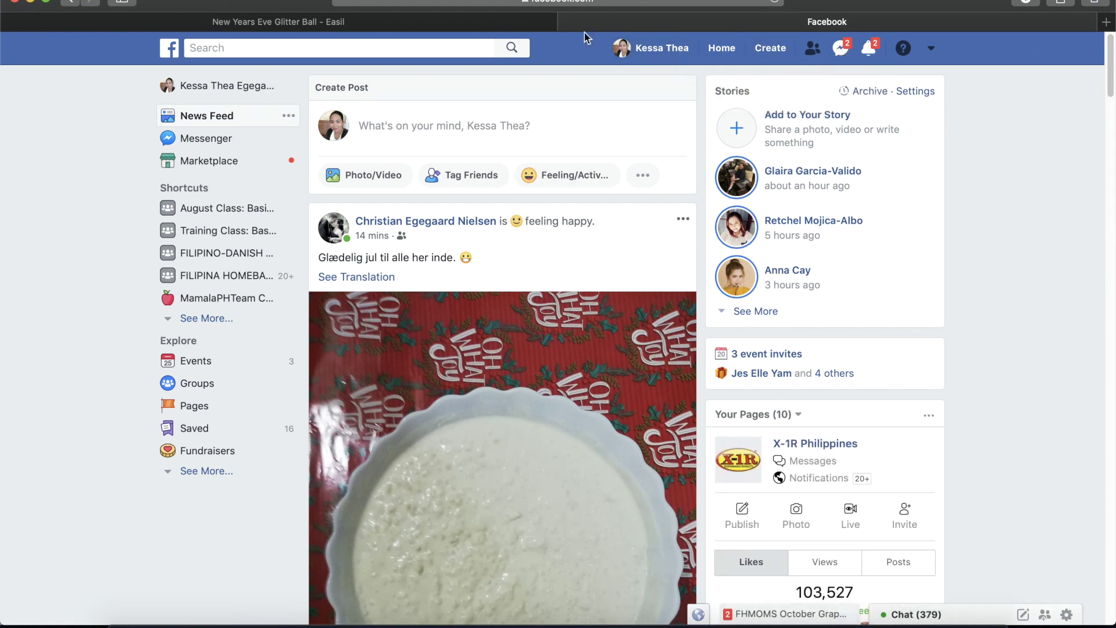
Step: Attach the downloaded glitter ball GIF to a new post captioned 'Test gif file for tutorial'
left_click(460, 125)
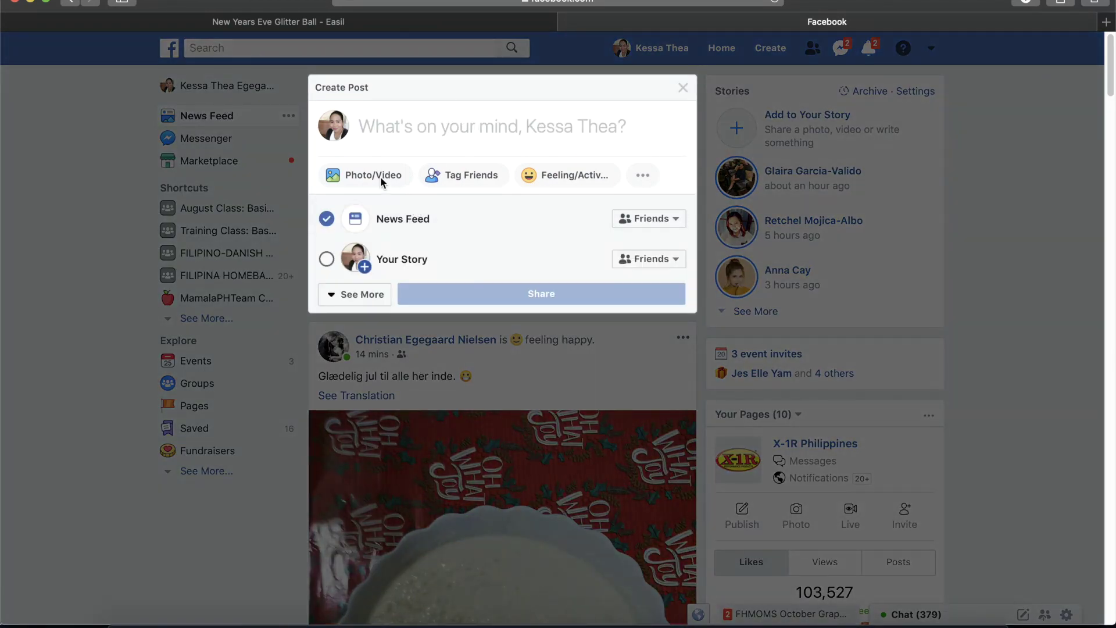
key("ctrl+shift+Tab")
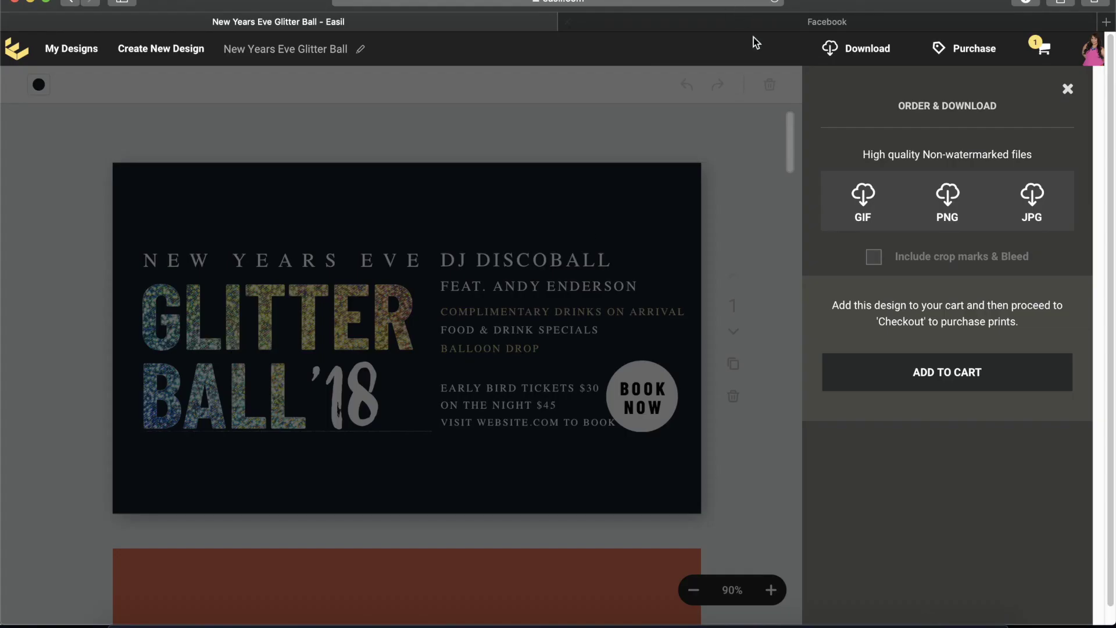
left_click(757, 22)
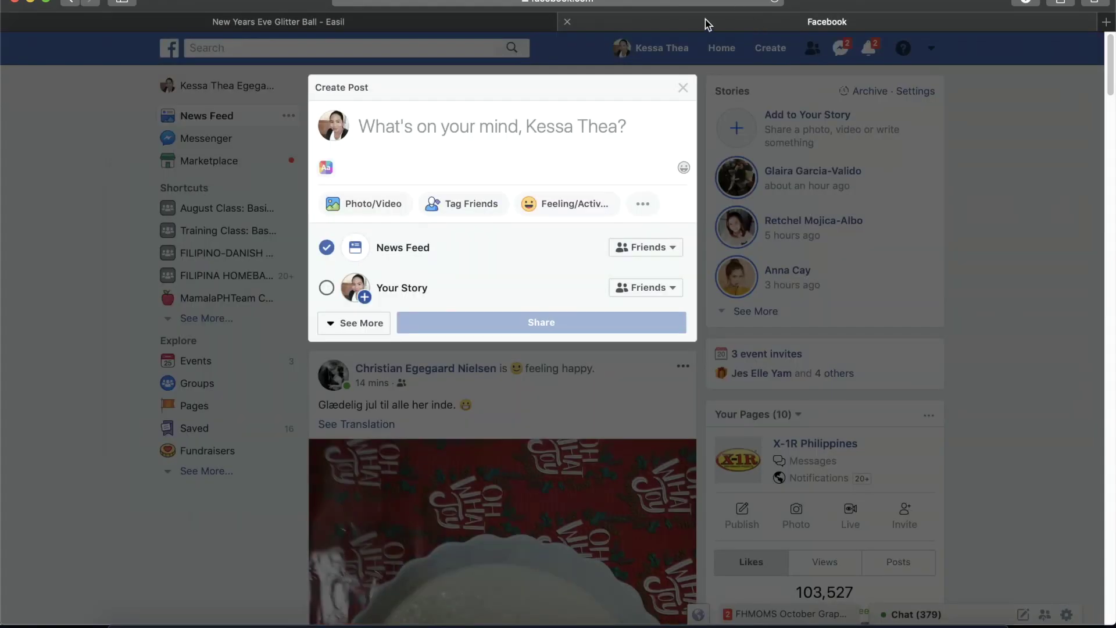
left_click(379, 220)
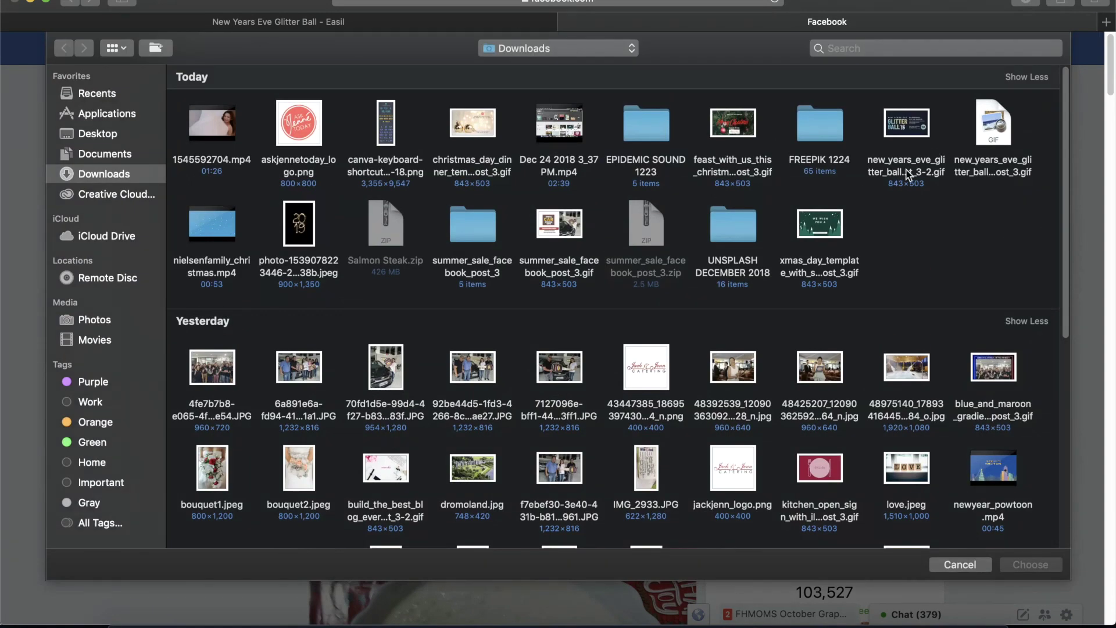
double_click(907, 174)
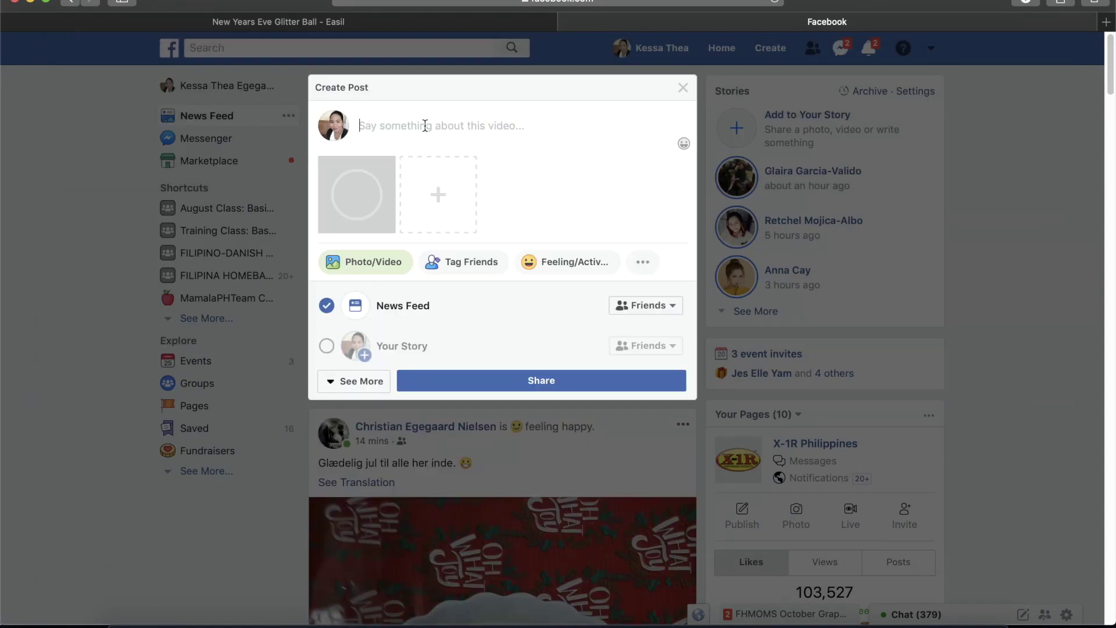
type("Test")
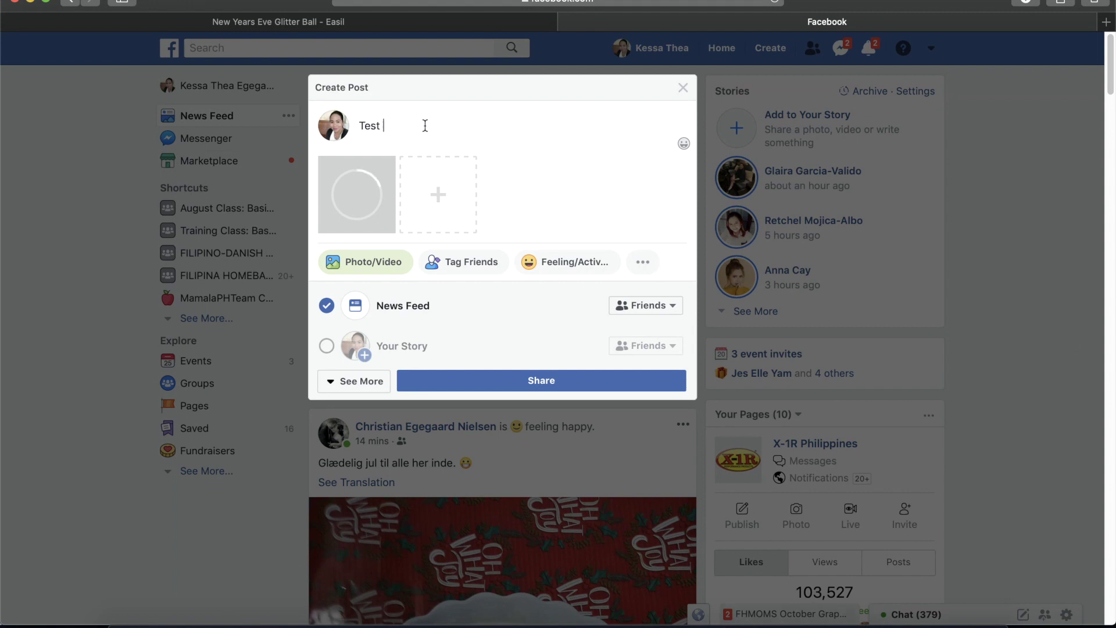
type(" gif file for tuto")
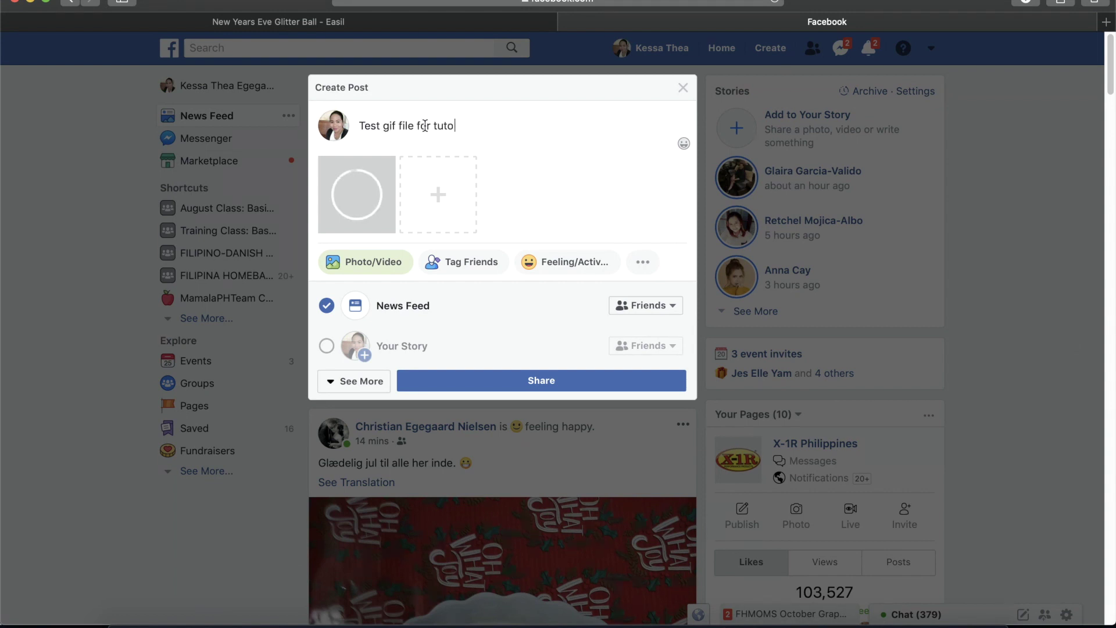
type("rial")
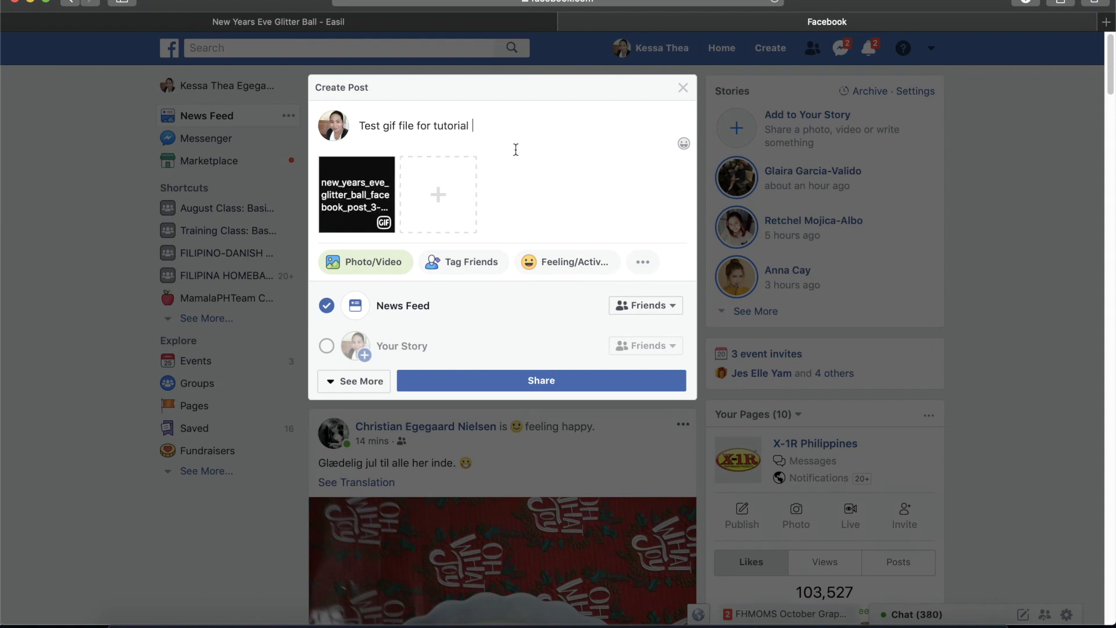
Step: Share the post and scroll the timeline to watch the GIF animate
left_click(547, 388)
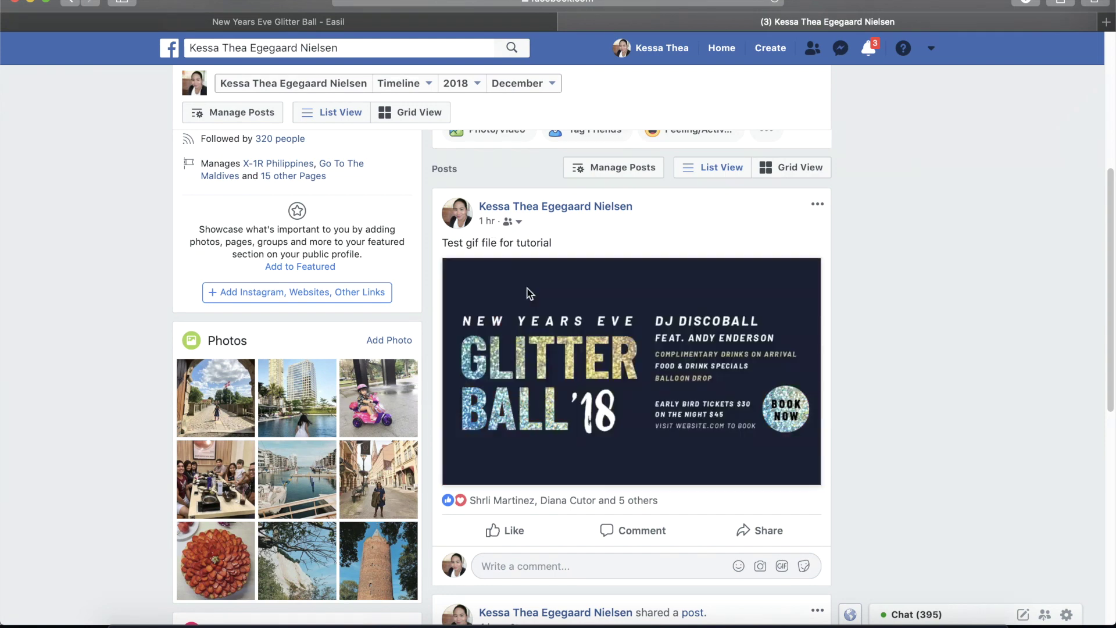
scroll(598, 355, "up", 3)
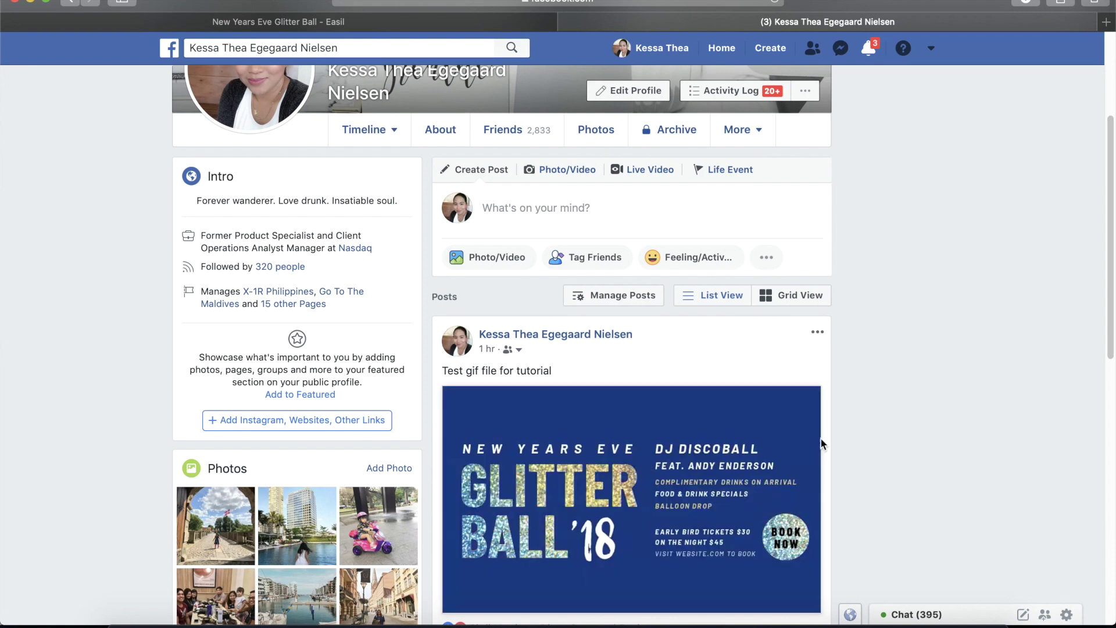
scroll(845, 443, "down", 1)
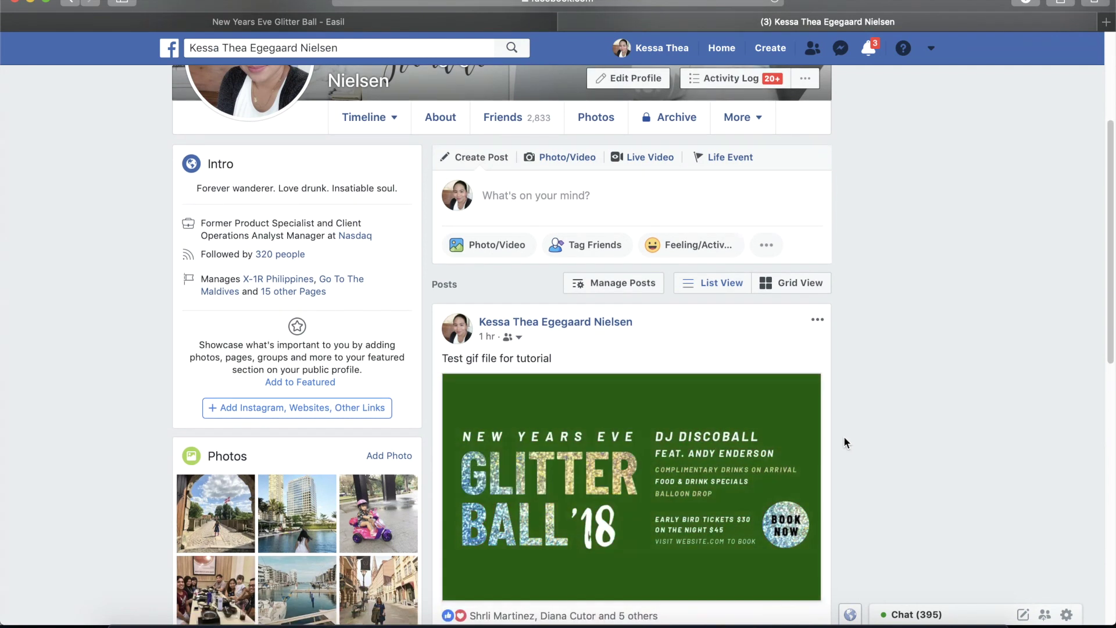